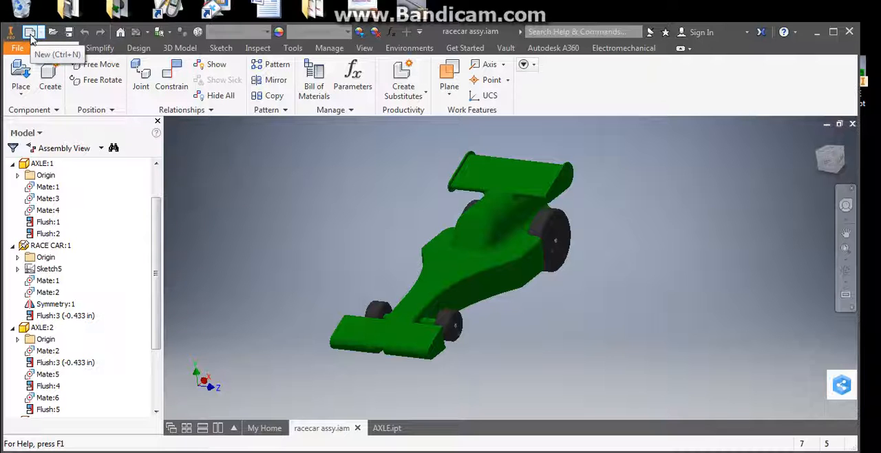
Step: Create a new assembly file from the metric Standard (mm).iam template
{"action": "left_click", "coordinate": [31, 35]}
{"action": "left_click", "coordinate": [246, 109]}
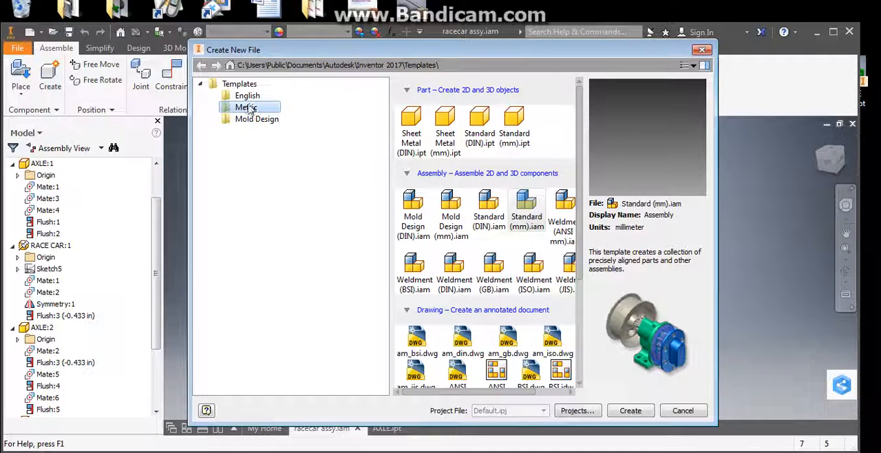
{"action": "left_click", "coordinate": [530, 228]}
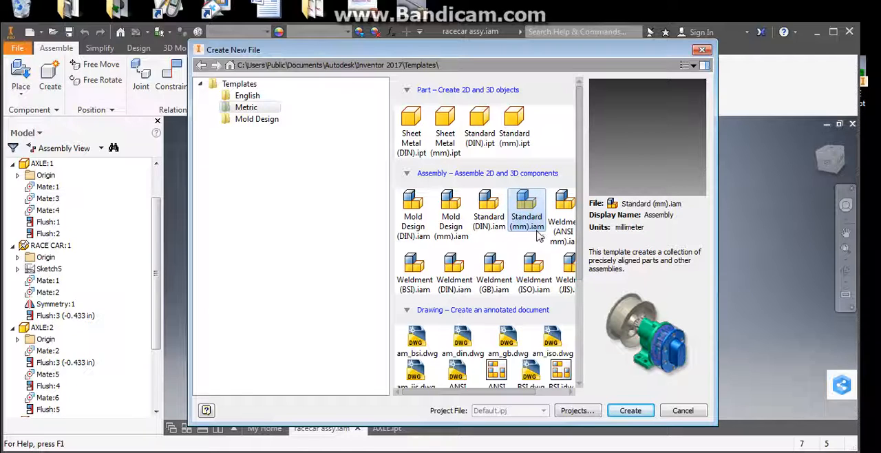
{"action": "left_click", "coordinate": [637, 414]}
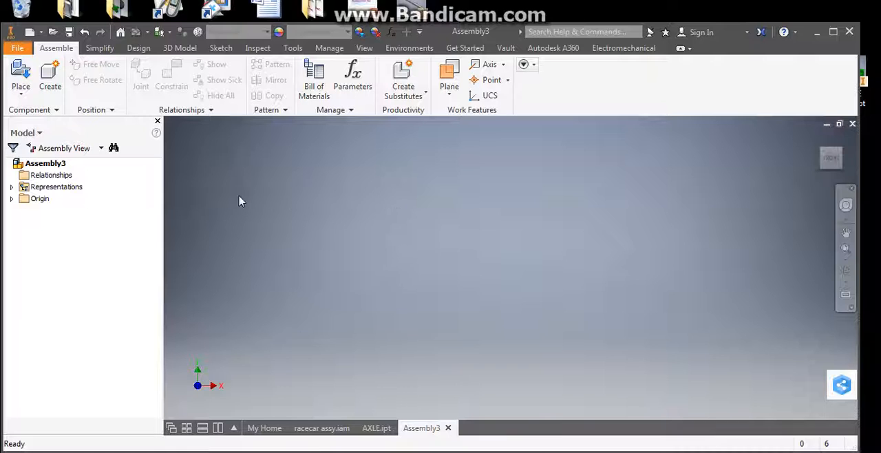
Step: Place one instance each of AXLE.ipt, RACE CAR.ipt, rear tire.ipt and tire.ipt in the assembly
{"action": "left_click", "coordinate": [21, 74]}
{"action": "scroll", "coordinate": [865, 236], "scroll_direction": "down", "scroll_amount": 5}
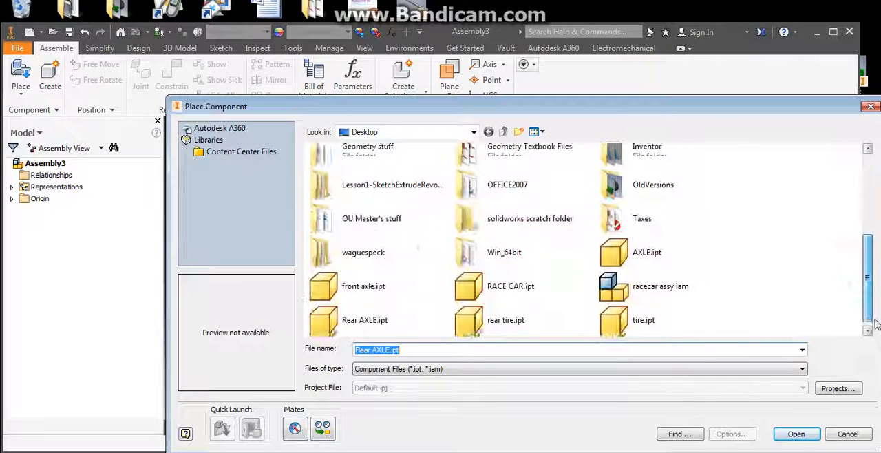
{"action": "left_click", "coordinate": [523, 282]}
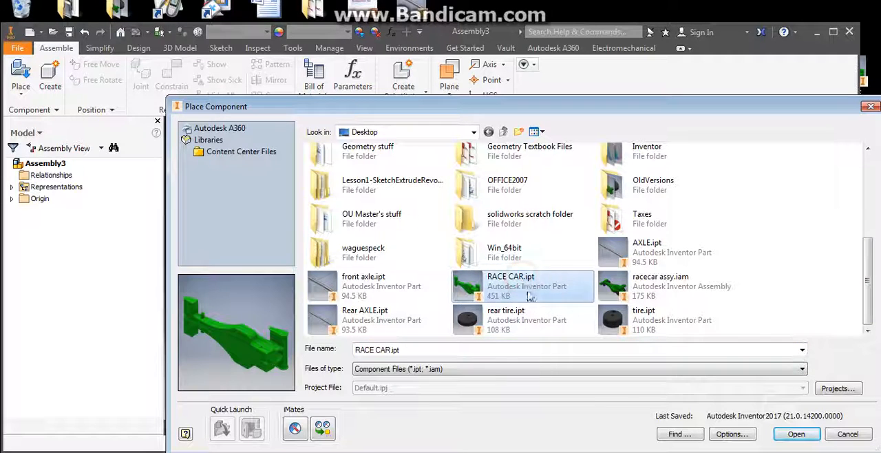
{"action": "left_click", "coordinate": [516, 325], "text": "ctrl"}
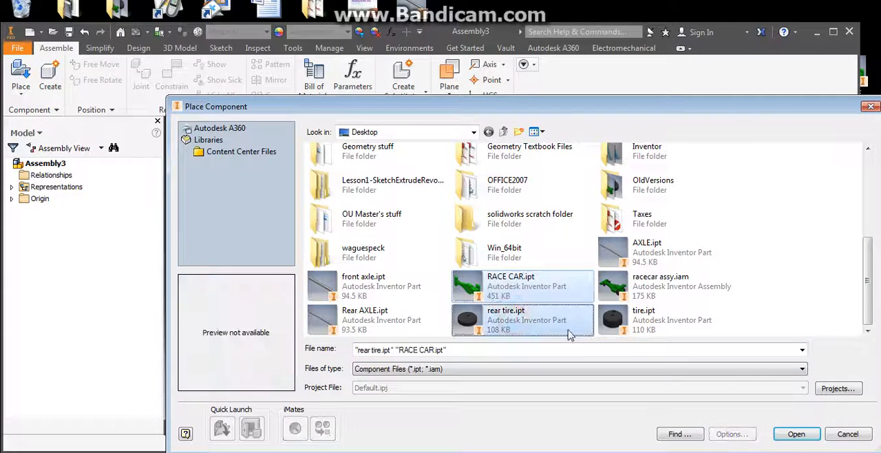
{"action": "left_click", "coordinate": [639, 330], "text": "ctrl"}
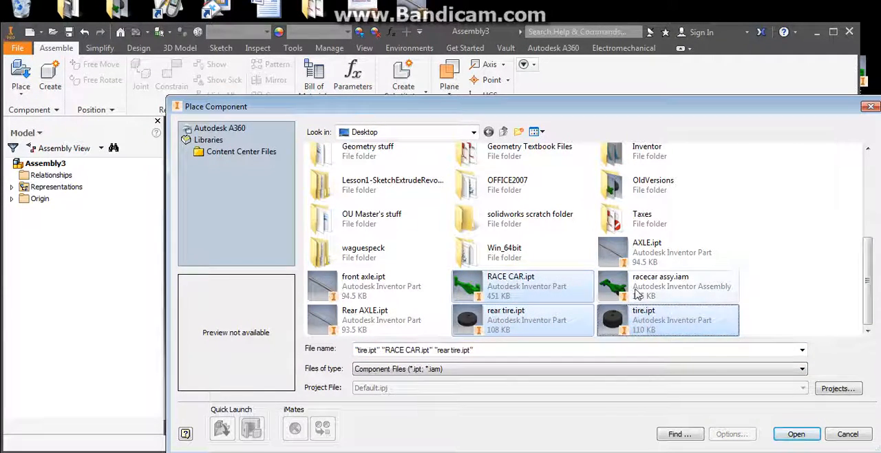
{"action": "left_click", "coordinate": [647, 259], "text": "ctrl"}
{"action": "left_click", "coordinate": [791, 436]}
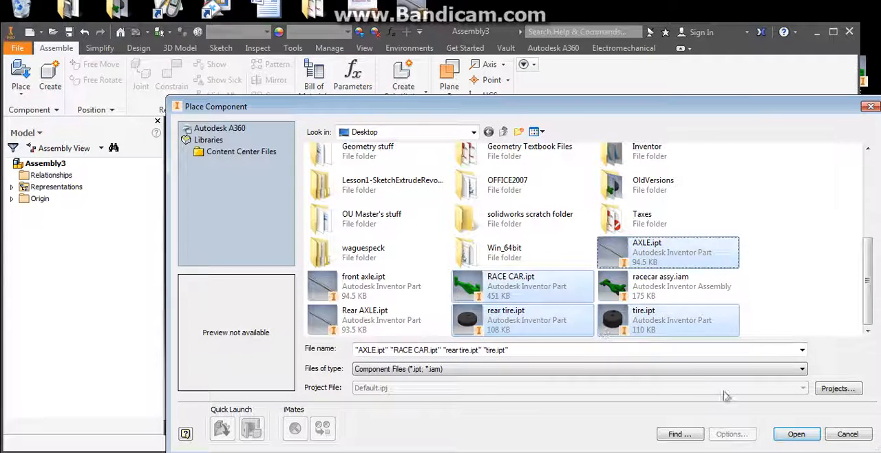
{"action": "left_click", "coordinate": [795, 435]}
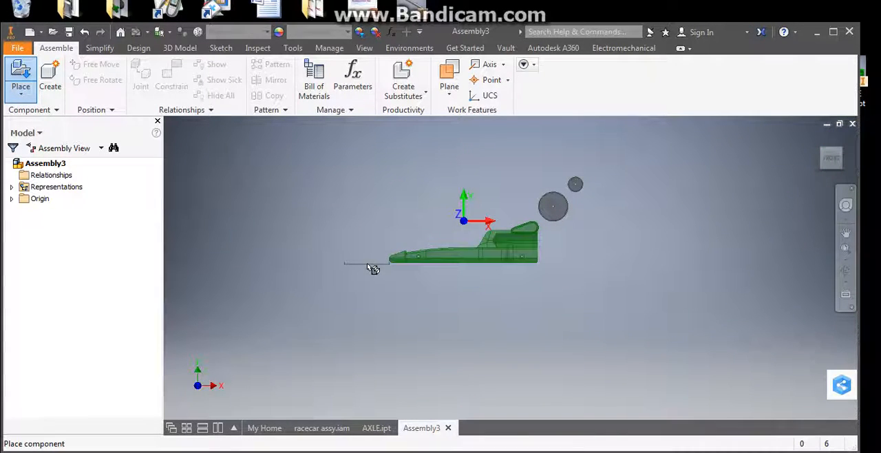
{"action": "left_click", "coordinate": [397, 287]}
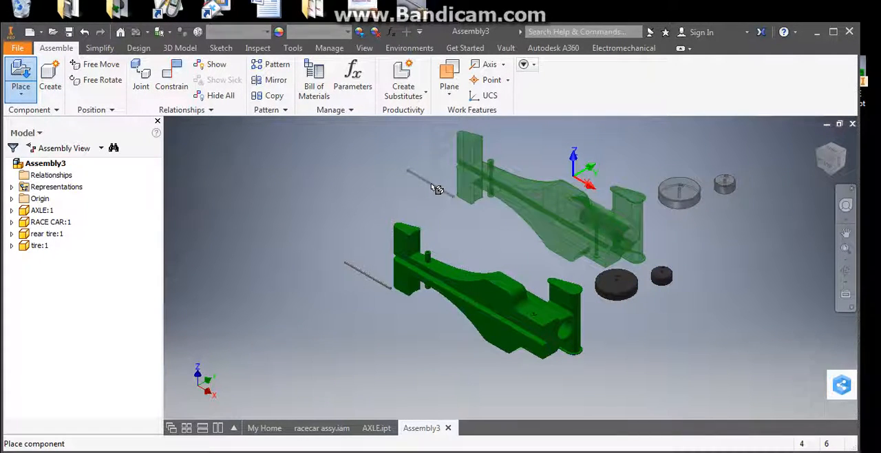
{"action": "right_click", "coordinate": [430, 186]}
{"action": "left_click", "coordinate": [387, 185]}
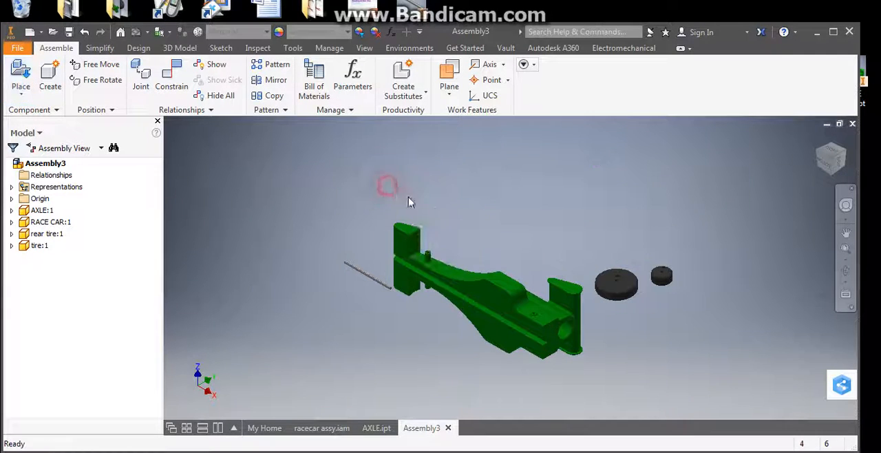
Step: Place a second instance each of AXLE.ipt, rear tire.ipt and tire.ipt beside the race car
{"action": "middle_click_drag", "start_coordinate": [475, 232], "coordinate": [578, 218], "text": "shift"}
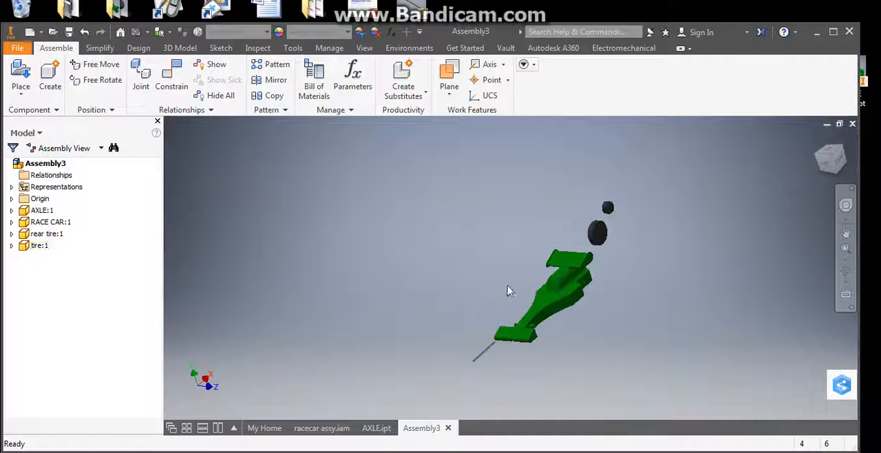
{"action": "scroll", "coordinate": [487, 363], "scroll_direction": "down", "scroll_amount": 3}
{"action": "middle_click_drag", "start_coordinate": [437, 275], "coordinate": [330, 299]}
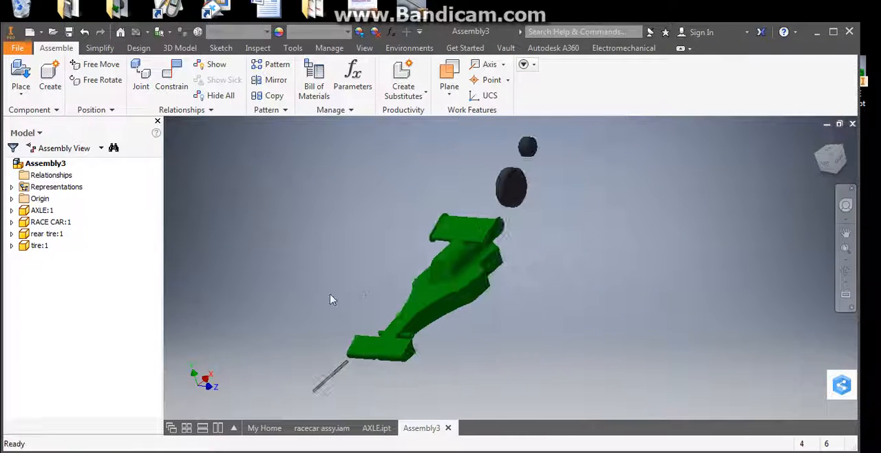
{"action": "left_click", "coordinate": [20, 78]}
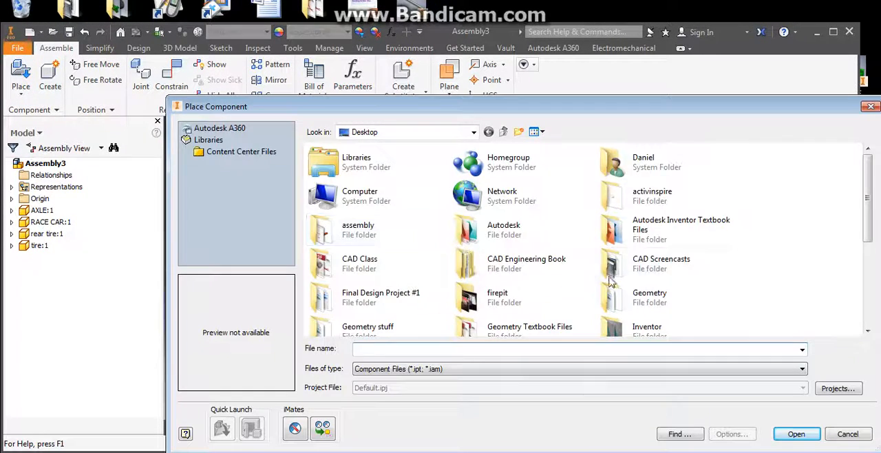
{"action": "scroll", "coordinate": [651, 282], "scroll_direction": "down", "scroll_amount": 5}
{"action": "left_click", "coordinate": [654, 327]}
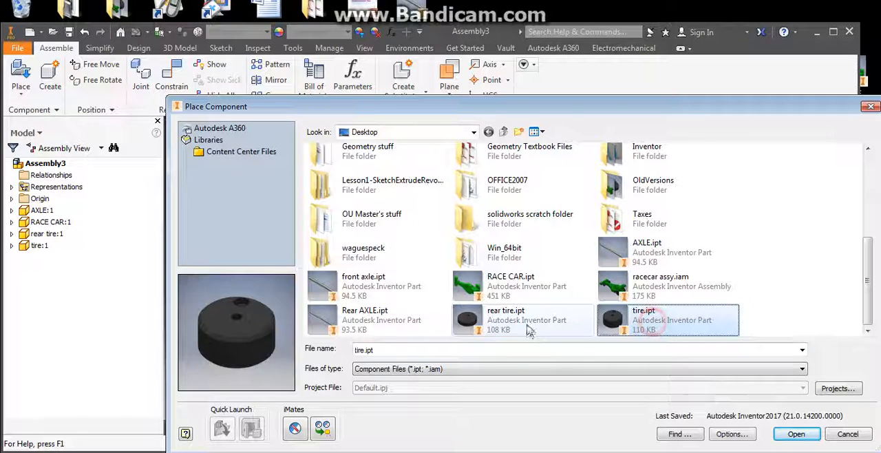
{"action": "left_click", "coordinate": [522, 322], "text": "ctrl"}
{"action": "left_click", "coordinate": [678, 257], "text": "ctrl"}
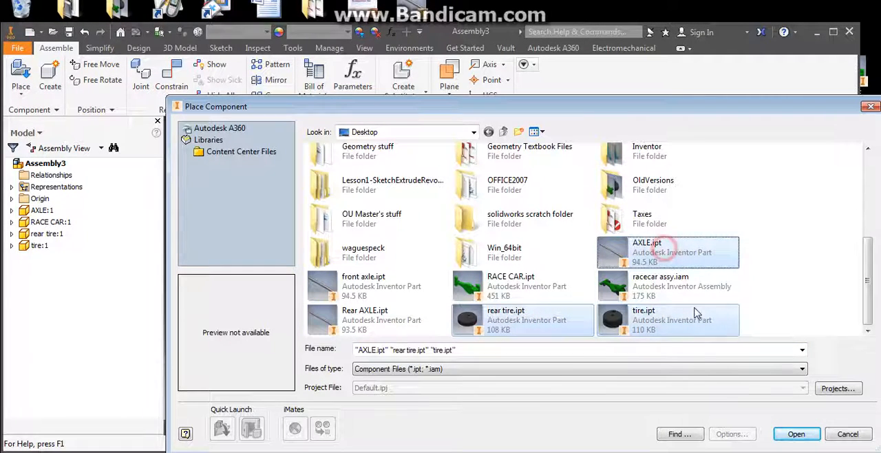
{"action": "left_click", "coordinate": [795, 434]}
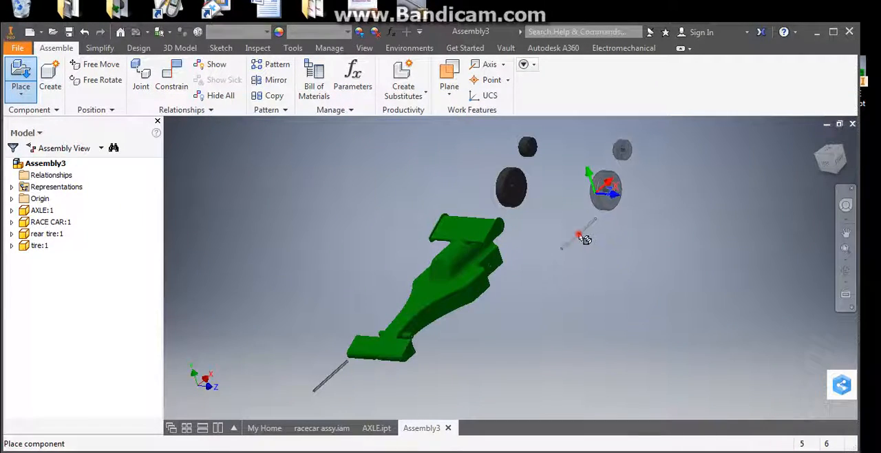
{"action": "left_click", "coordinate": [585, 238]}
{"action": "right_click", "coordinate": [609, 232]}
{"action": "left_click", "coordinate": [647, 236]}
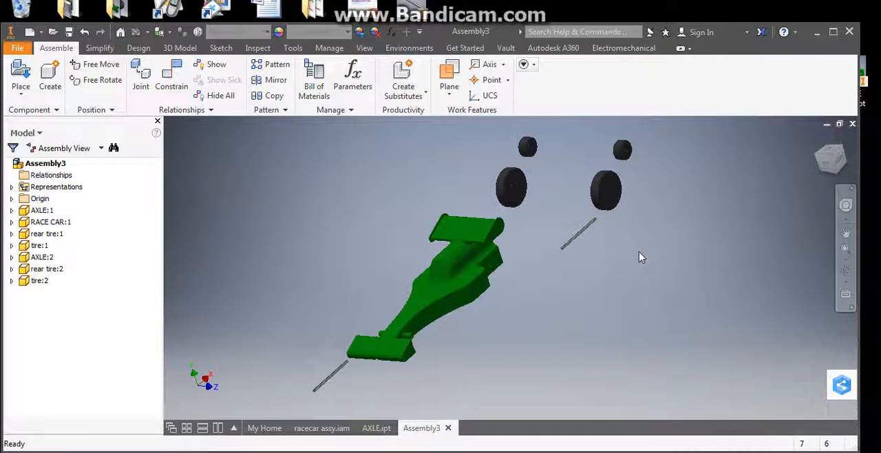
Step: Ground the race car body so it stays fixed in the assembly
{"action": "middle_click_drag", "start_coordinate": [639, 255], "coordinate": [641, 282], "text": "shift"}
{"action": "left_click_drag", "start_coordinate": [555, 276], "coordinate": [590, 249]}
{"action": "middle_click_drag", "start_coordinate": [590, 248], "coordinate": [617, 249], "text": "shift"}
{"action": "left_click_drag", "start_coordinate": [507, 240], "coordinate": [553, 277]}
{"action": "left_click", "coordinate": [610, 276]}
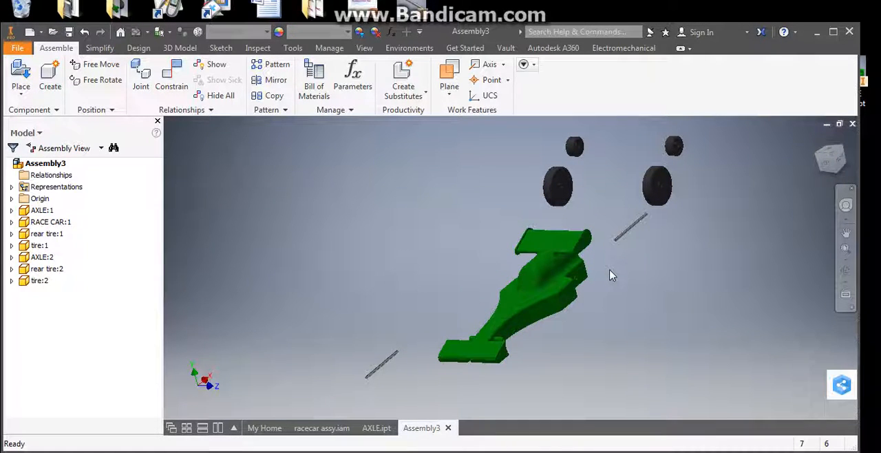
{"action": "left_click", "coordinate": [532, 290]}
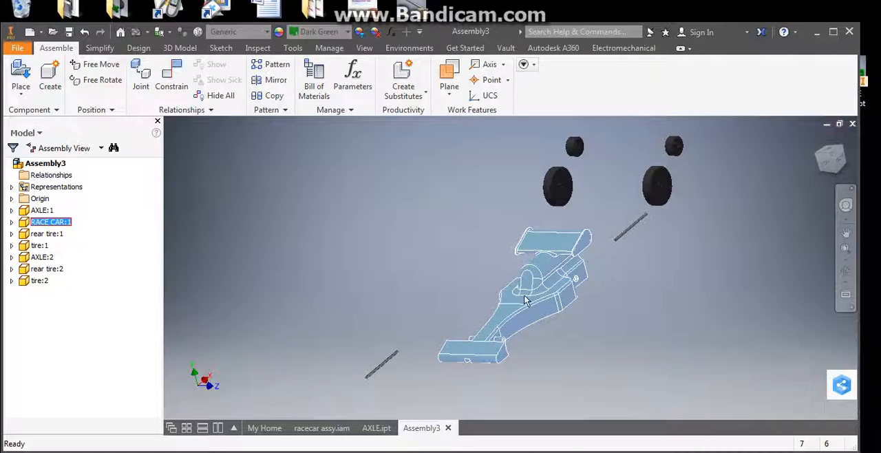
{"action": "right_click", "coordinate": [523, 301]}
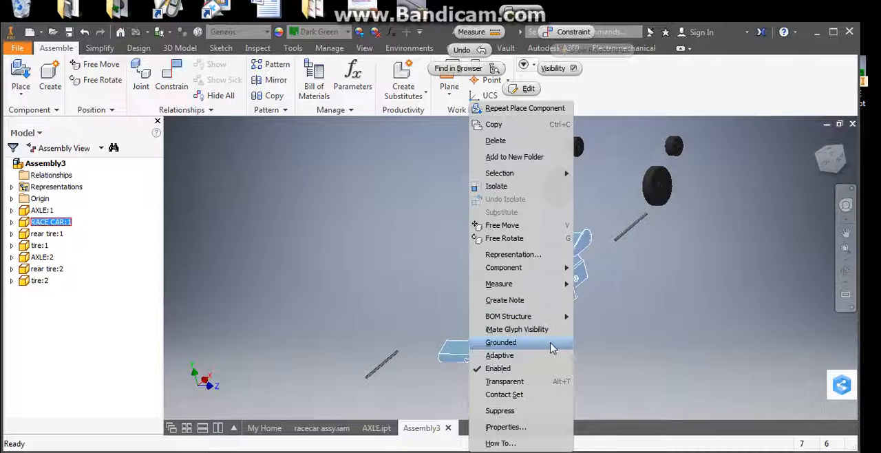
{"action": "left_click", "coordinate": [500, 342]}
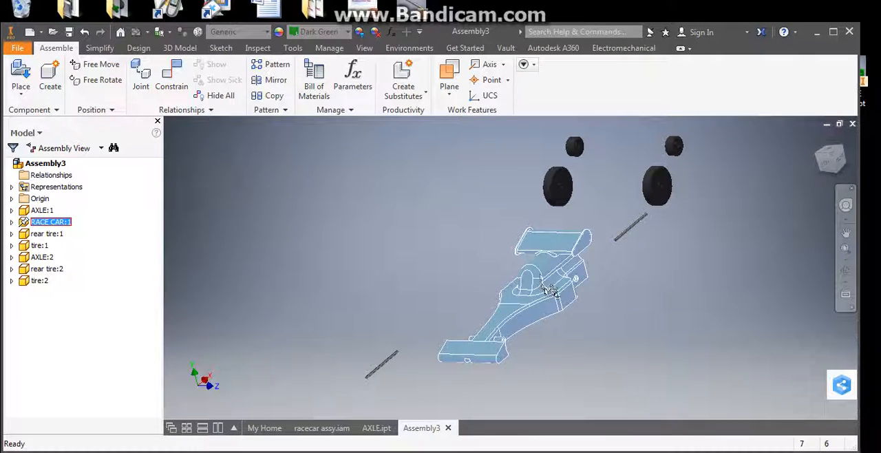
Step: Move the loose axle in front of the race car closer to the body's front wing
{"action": "middle_click_drag", "start_coordinate": [590, 294], "coordinate": [612, 289], "text": "shift"}
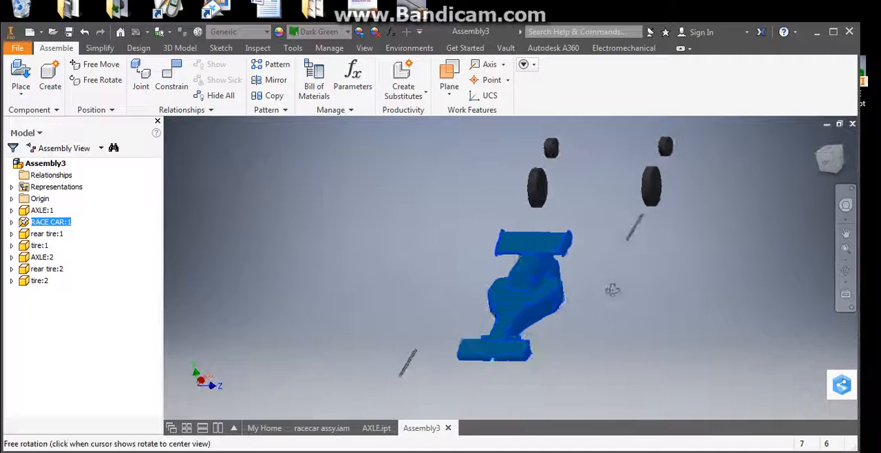
{"action": "scroll", "coordinate": [539, 311], "scroll_direction": "down", "scroll_amount": 4}
{"action": "scroll", "coordinate": [539, 311], "scroll_direction": "up", "scroll_amount": 2}
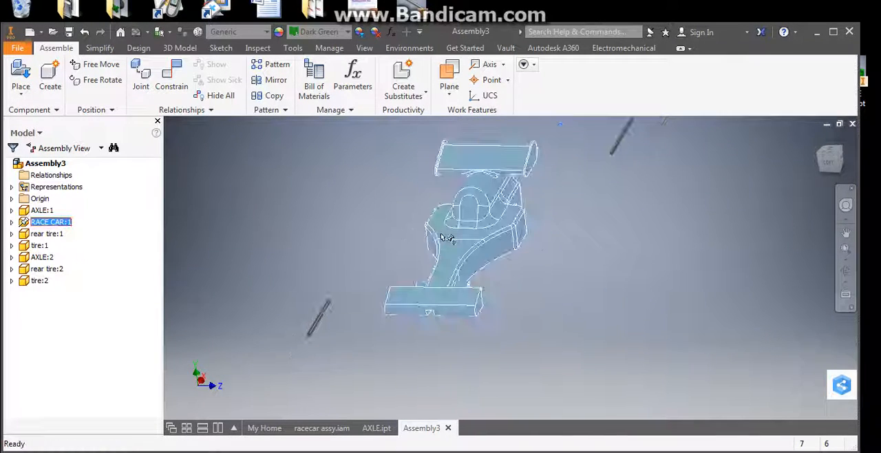
{"action": "middle_click_drag", "start_coordinate": [453, 277], "coordinate": [399, 287], "text": "shift"}
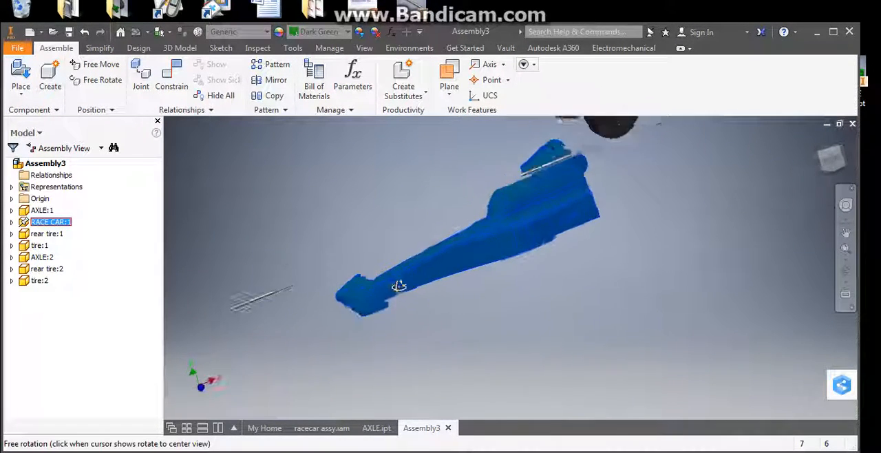
{"action": "scroll", "coordinate": [403, 290], "scroll_direction": "down", "scroll_amount": 3}
{"action": "left_click", "coordinate": [750, 220]}
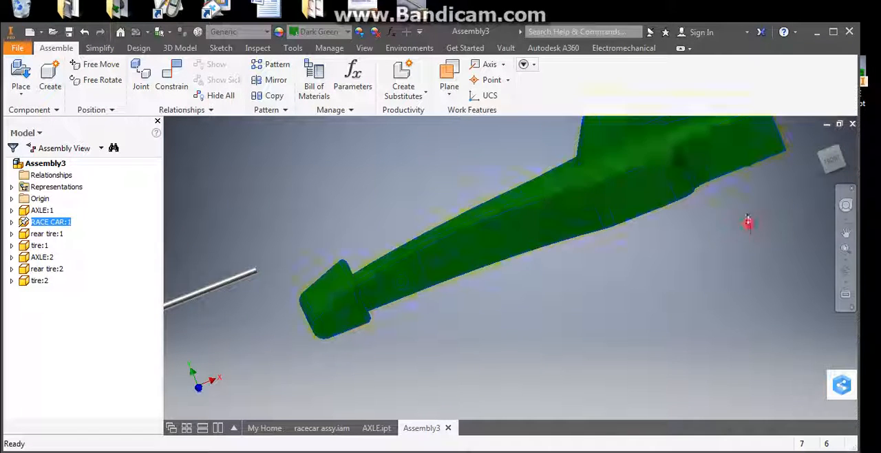
{"action": "middle_click_drag", "start_coordinate": [379, 294], "coordinate": [446, 295], "text": "shift"}
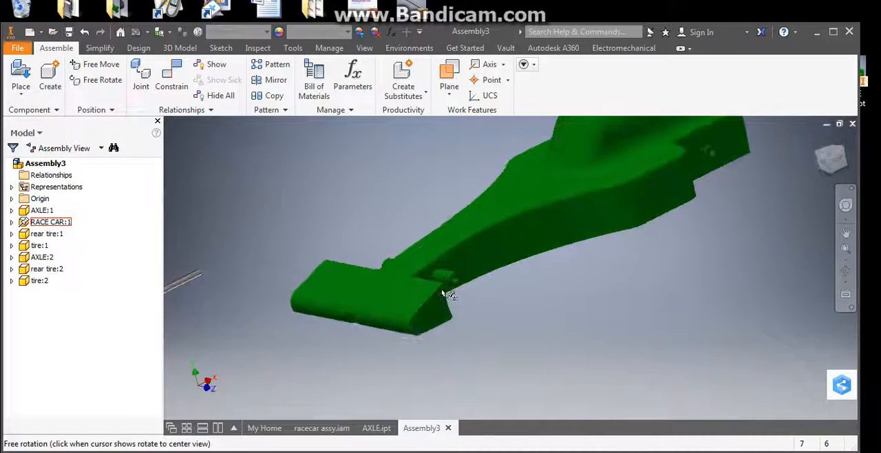
{"action": "scroll", "coordinate": [294, 279], "scroll_direction": "up", "scroll_amount": 3}
{"action": "left_click_drag", "start_coordinate": [294, 281], "coordinate": [403, 258]}
{"action": "middle_click_drag", "start_coordinate": [404, 257], "coordinate": [404, 274], "text": "shift"}
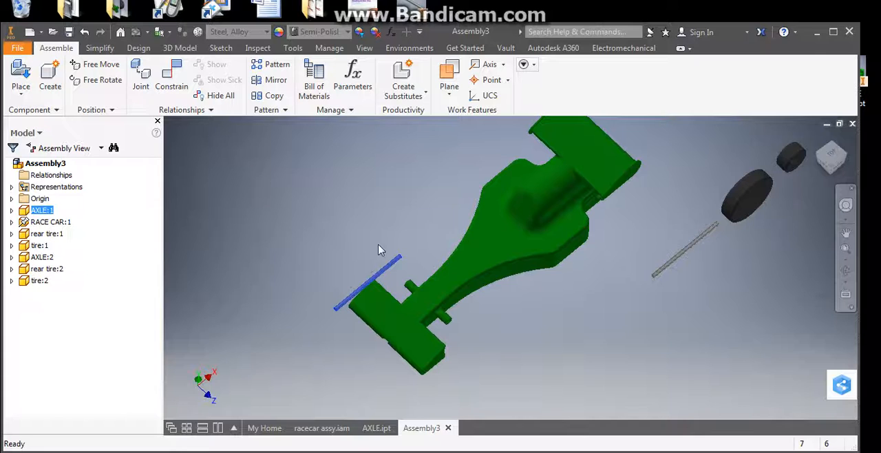
Step: Free-rotate the axle near the front wing so it lies roughly crosswise to the car body
{"action": "left_click", "coordinate": [97, 80]}
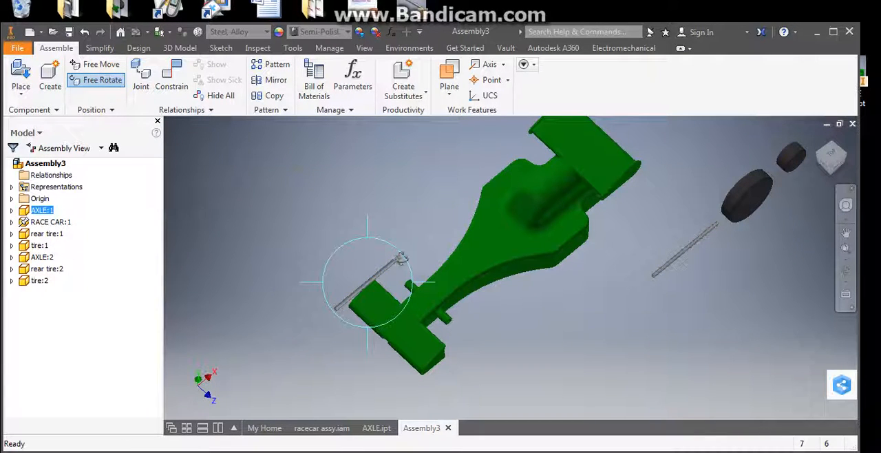
{"action": "left_click_drag", "start_coordinate": [397, 259], "coordinate": [398, 343]}
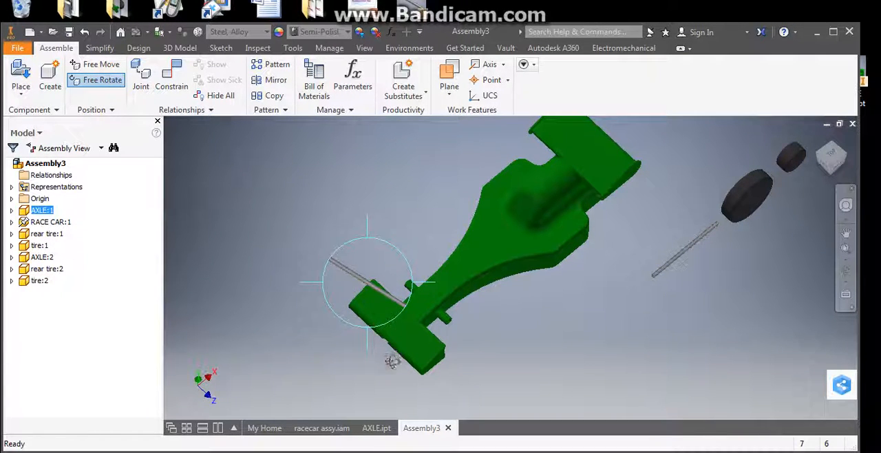
{"action": "left_click_drag", "start_coordinate": [398, 294], "coordinate": [354, 275]}
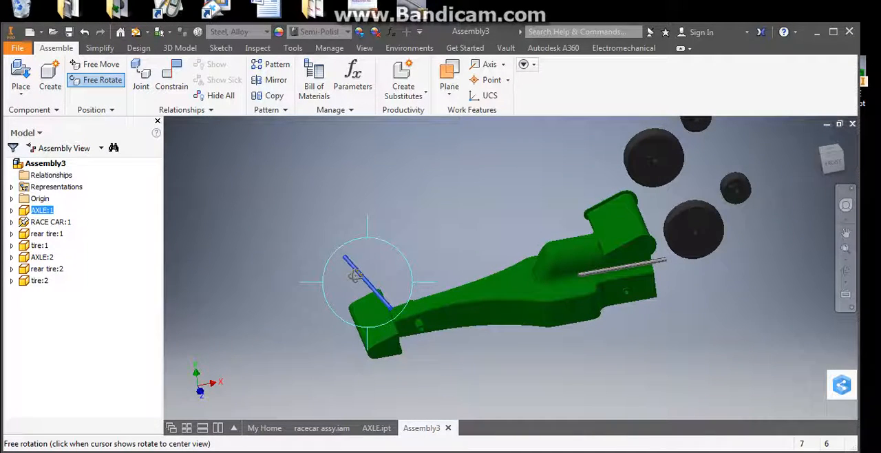
{"action": "right_click", "coordinate": [396, 222]}
{"action": "left_click", "coordinate": [441, 218]}
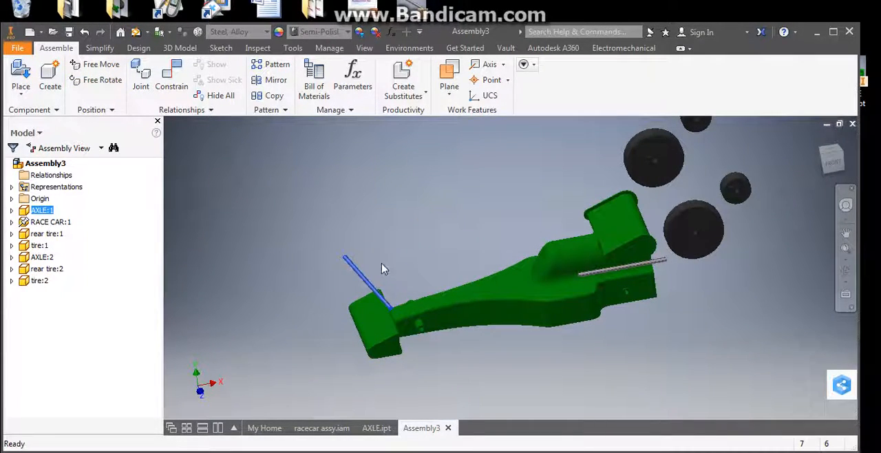
Step: Constrain the loose front axle with a mate between its centerline and the axis of the body's front axle hole
{"action": "left_click", "coordinate": [175, 85]}
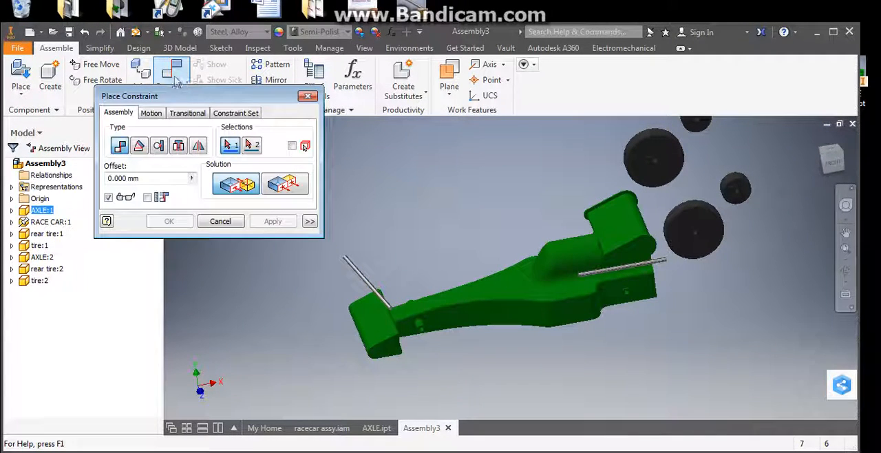
{"action": "scroll", "coordinate": [367, 268], "scroll_direction": "up", "scroll_amount": 3}
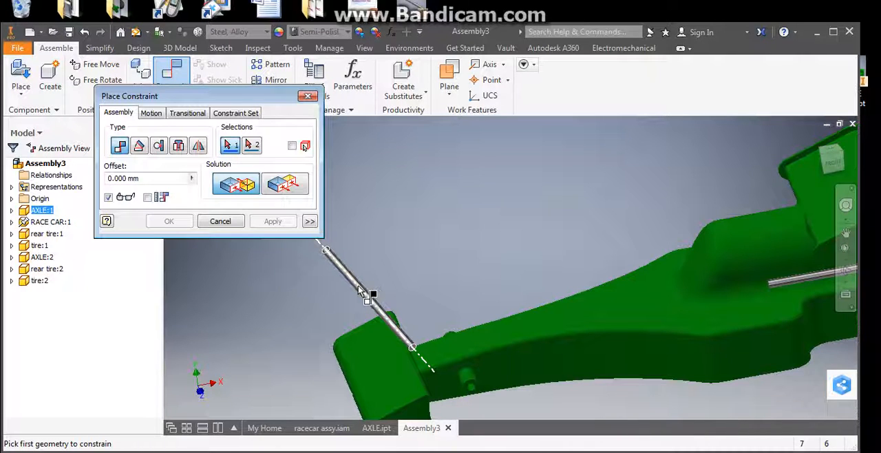
{"action": "left_click", "coordinate": [362, 292]}
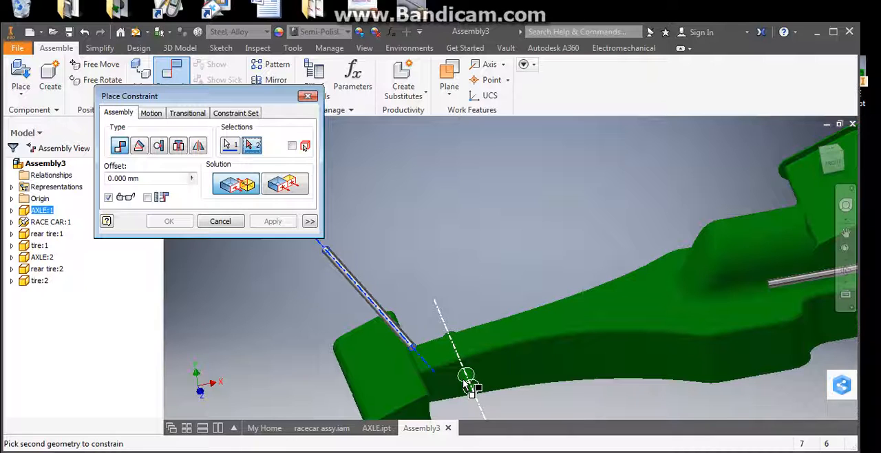
{"action": "left_click", "coordinate": [466, 380]}
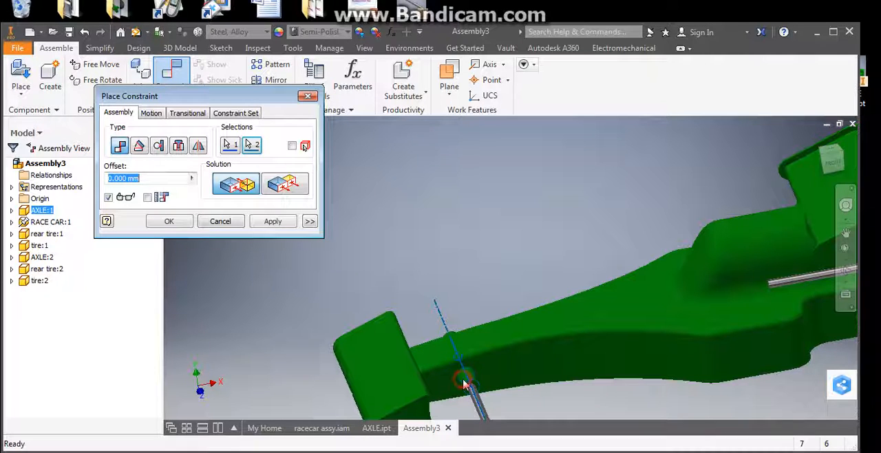
{"action": "left_click", "coordinate": [272, 221]}
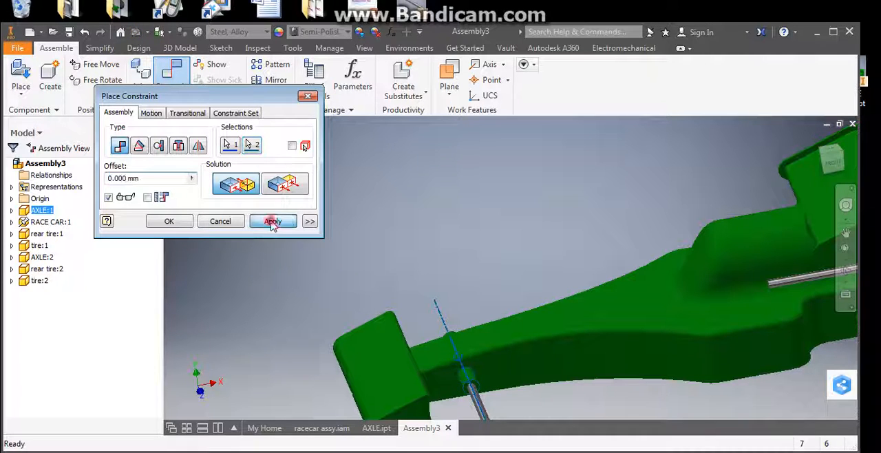
{"action": "left_click", "coordinate": [226, 223]}
Step: Slide the front axle along its hole so it sticks out on both sides of the car body
{"action": "scroll", "coordinate": [360, 278], "scroll_direction": "down", "scroll_amount": 3}
{"action": "scroll", "coordinate": [399, 293], "scroll_direction": "down", "scroll_amount": 2}
{"action": "middle_click_drag", "start_coordinate": [399, 294], "coordinate": [421, 307], "text": "shift"}
{"action": "left_click_drag", "start_coordinate": [434, 339], "coordinate": [403, 300]}
{"action": "scroll", "coordinate": [403, 306], "scroll_direction": "up", "scroll_amount": 3}
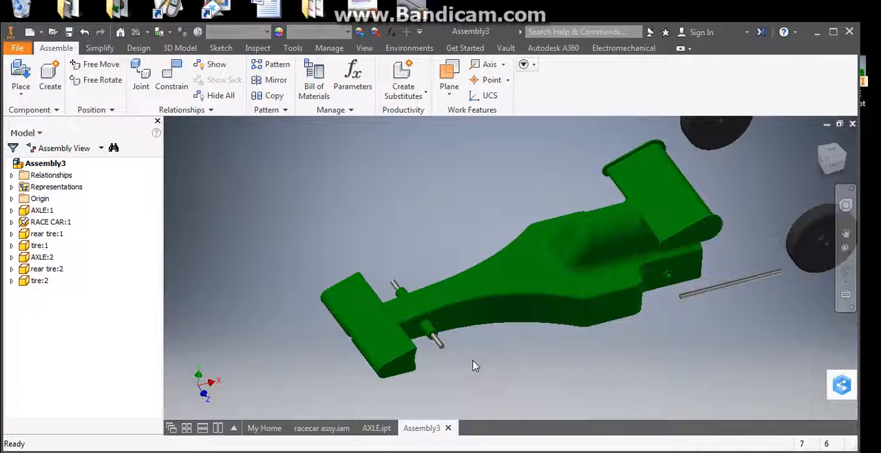
{"action": "scroll", "coordinate": [444, 348], "scroll_direction": "up", "scroll_amount": 3}
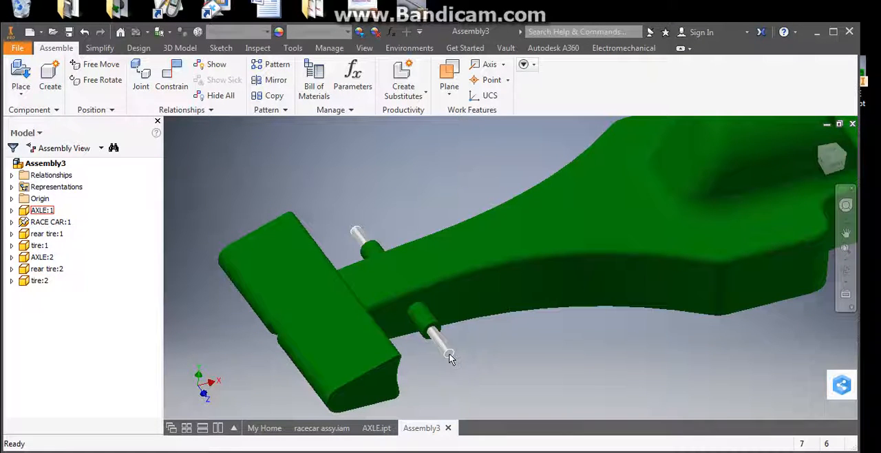
Step: Slide the front axle back and forth through its hole to examine its remaining movement relative to the body's side face
{"action": "left_click_drag", "start_coordinate": [449, 352], "coordinate": [438, 343]}
{"action": "scroll", "coordinate": [430, 334], "scroll_direction": "up", "scroll_amount": 2}
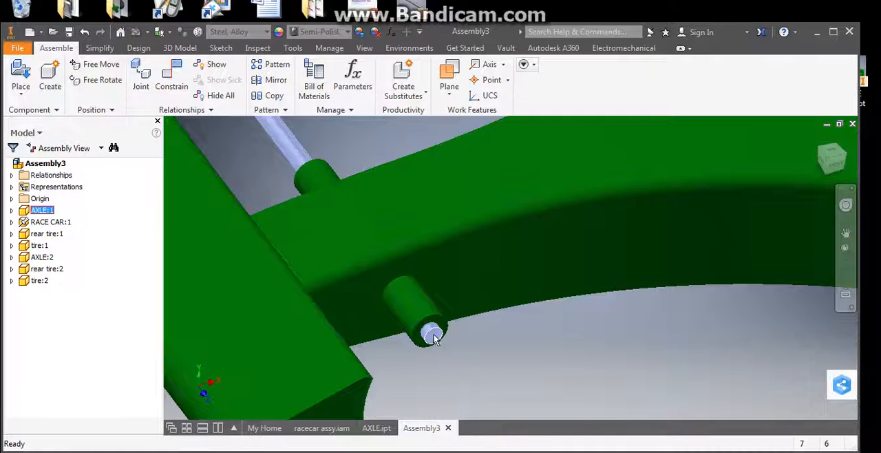
{"action": "left_click", "coordinate": [467, 351]}
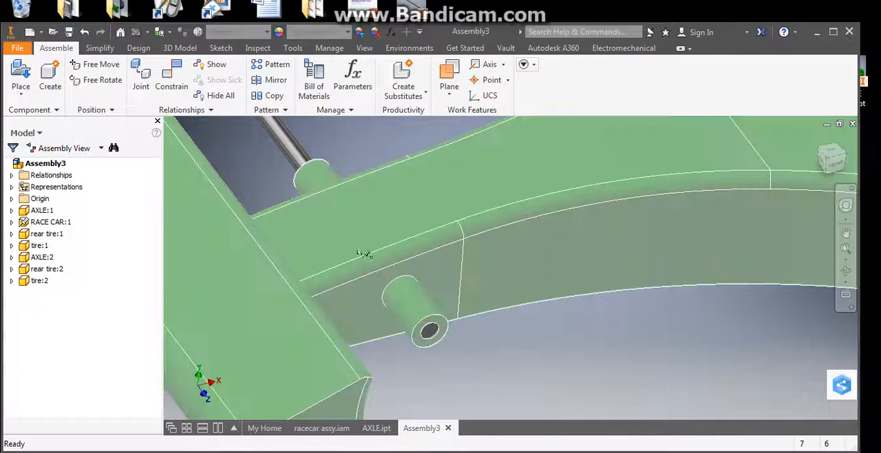
{"action": "left_click_drag", "start_coordinate": [302, 162], "coordinate": [325, 213]}
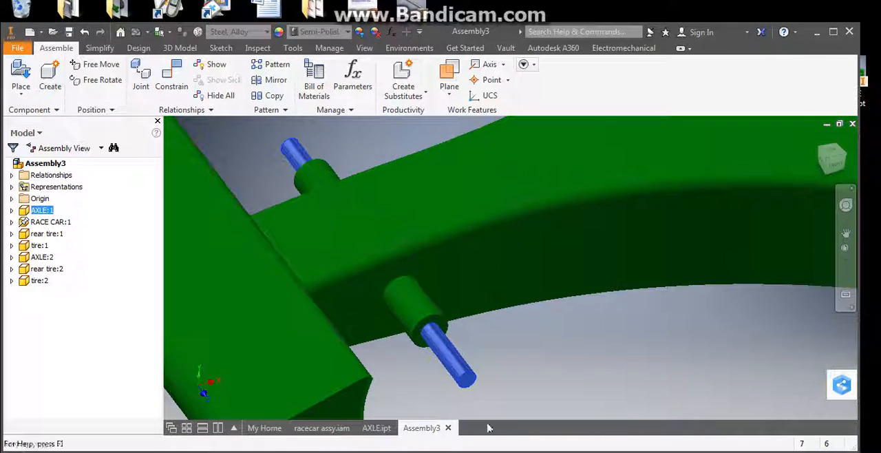
{"action": "scroll", "coordinate": [500, 364], "scroll_direction": "up", "scroll_amount": 2}
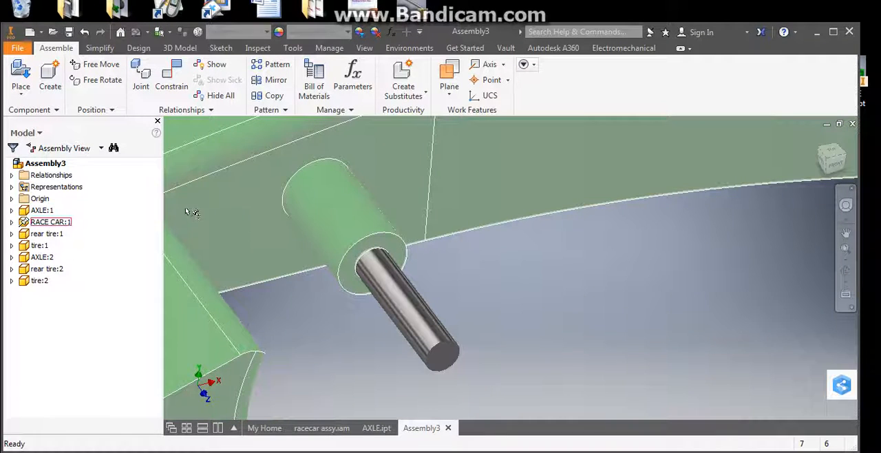
{"action": "left_click", "coordinate": [237, 223]}
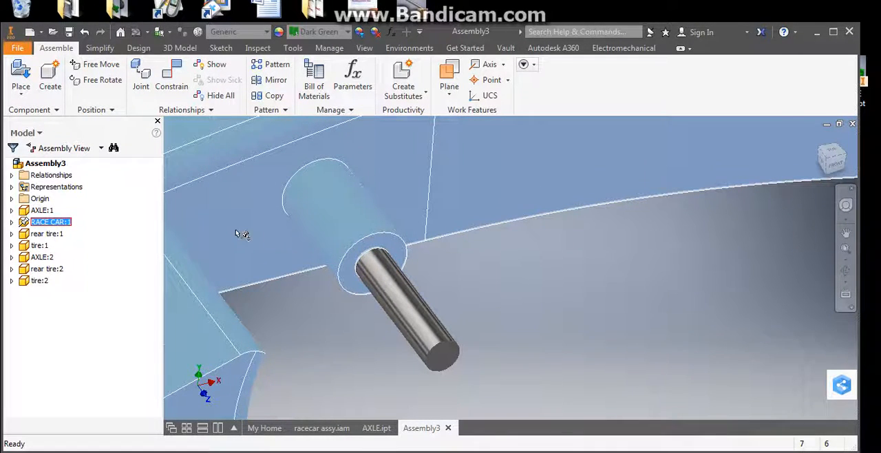
{"action": "scroll", "coordinate": [238, 234], "scroll_direction": "down", "scroll_amount": 4}
{"action": "left_click", "coordinate": [393, 334]}
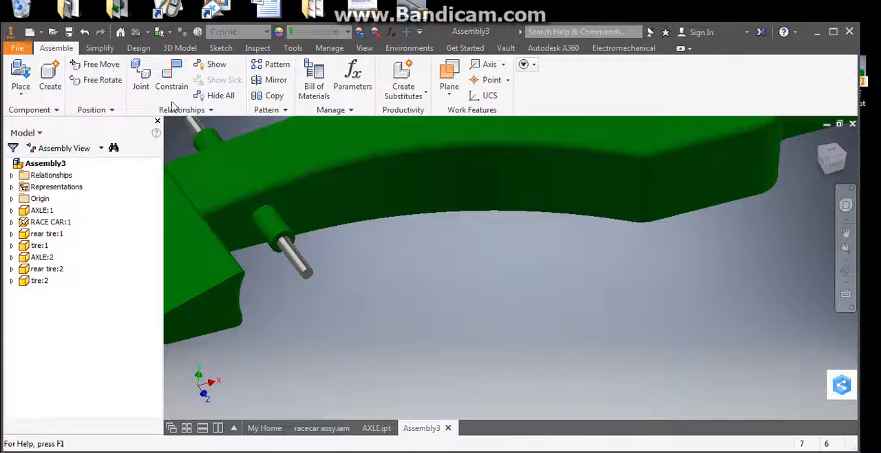
Step: Constrain the front axle's end face flush to the body's front side face with a 20 mm offset
{"action": "left_click", "coordinate": [172, 79]}
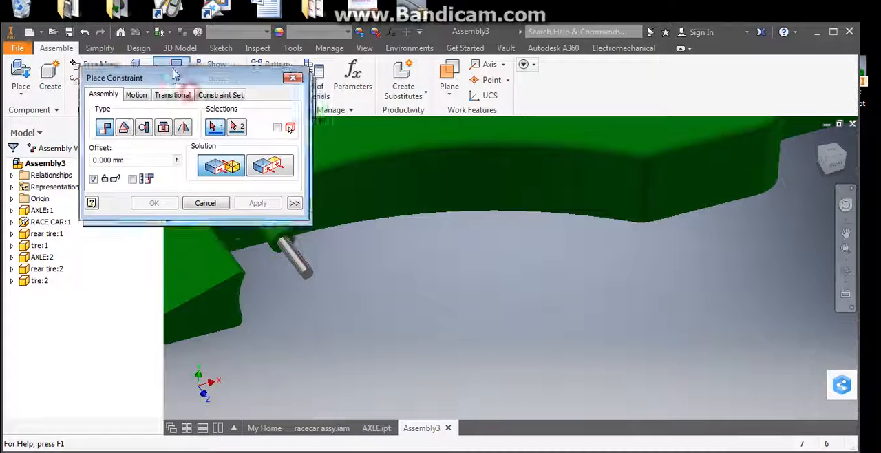
{"action": "left_click_drag", "start_coordinate": [175, 74], "coordinate": [113, 38]}
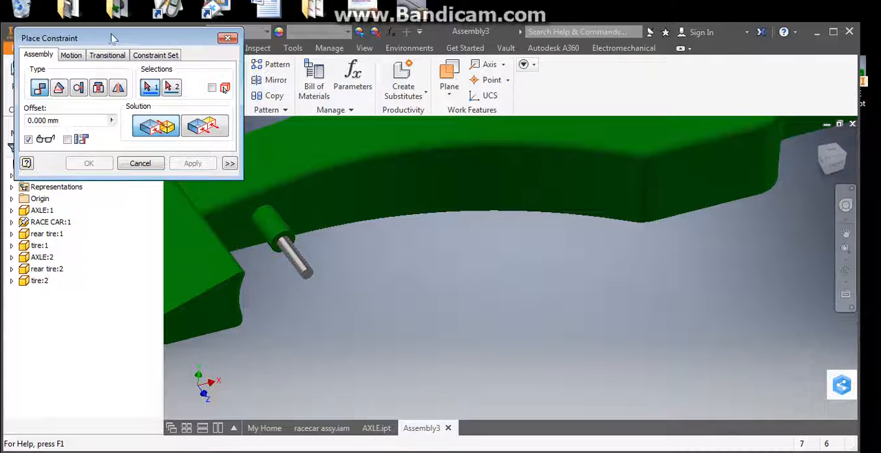
{"action": "left_click", "coordinate": [206, 131]}
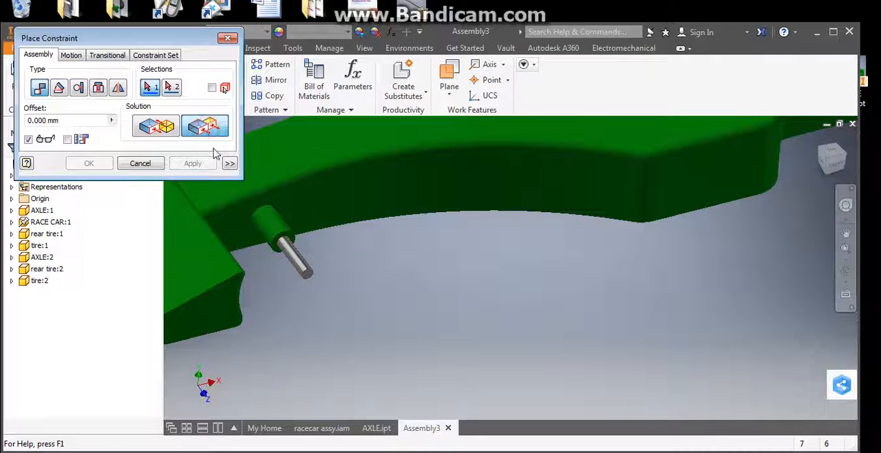
{"action": "left_click", "coordinate": [241, 230]}
{"action": "scroll", "coordinate": [311, 286], "scroll_direction": "up", "scroll_amount": 2}
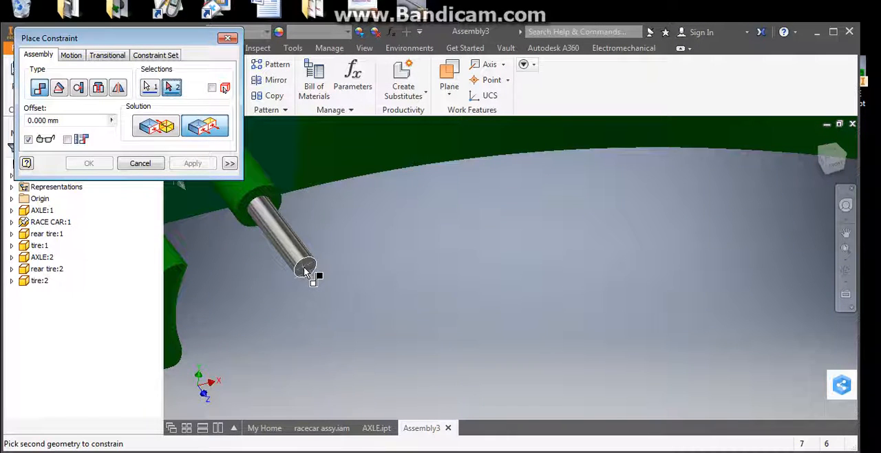
{"action": "left_click", "coordinate": [307, 266]}
{"action": "scroll", "coordinate": [306, 269], "scroll_direction": "down", "scroll_amount": 3}
{"action": "middle_click_drag", "start_coordinate": [309, 265], "coordinate": [398, 310]}
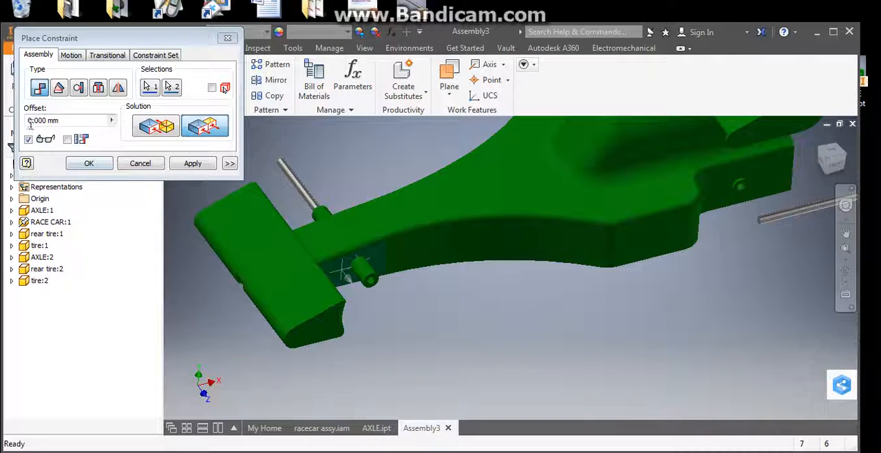
{"action": "left_click", "coordinate": [31, 120]}
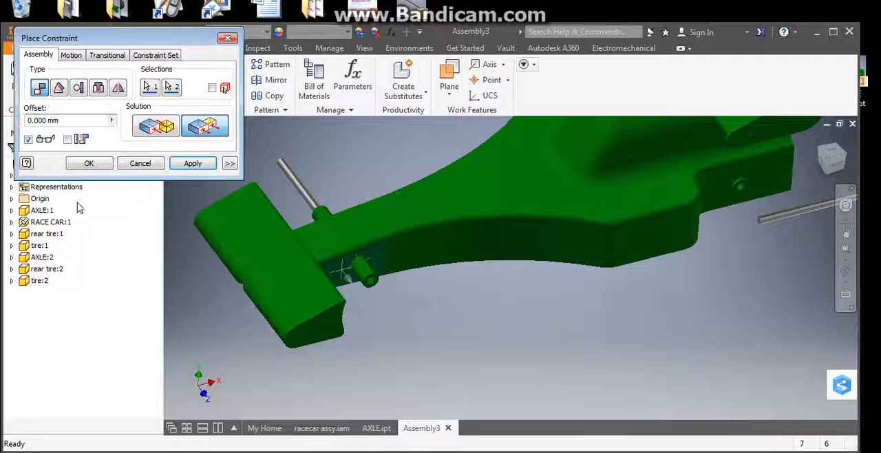
{"action": "left_click", "coordinate": [186, 167]}
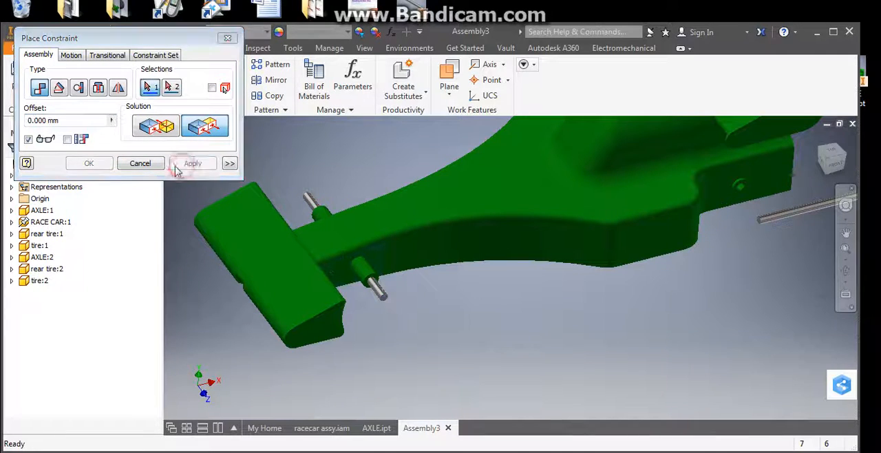
{"action": "left_click", "coordinate": [140, 164]}
{"action": "left_click_drag", "start_coordinate": [311, 199], "coordinate": [367, 276]}
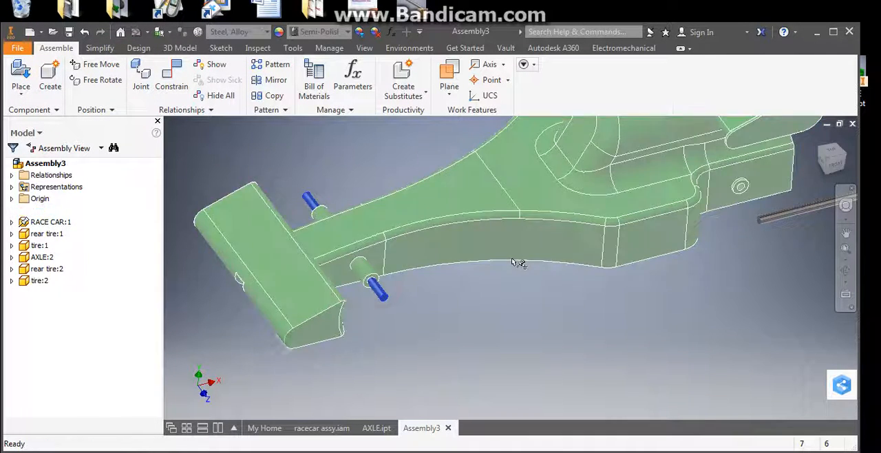
Step: Measure the diameter of the loose second axle near the rear of the car
{"action": "scroll", "coordinate": [529, 260], "scroll_direction": "up", "scroll_amount": 3}
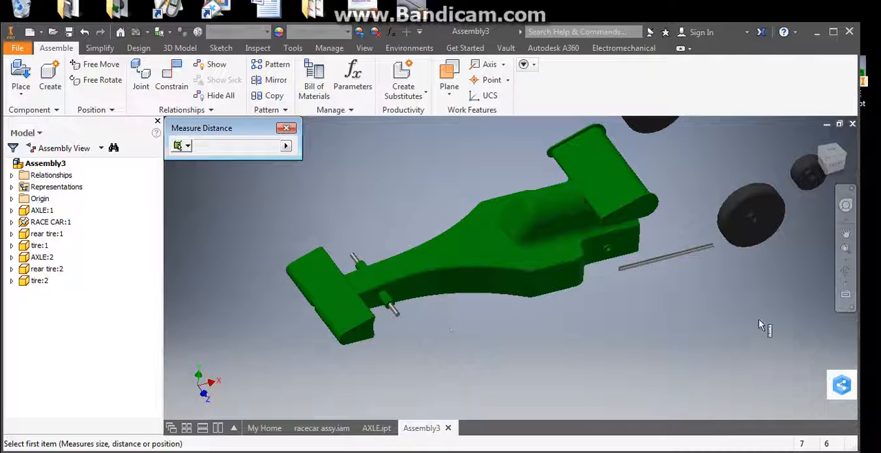
{"action": "mouse_move", "coordinate": [680, 260]}
{"action": "middle_mouse_down", "text": "shift"}
{"action": "mouse_move", "coordinate": [663, 246]}
{"action": "mouse_move", "coordinate": [682, 250]}
{"action": "middle_mouse_up", "text": "shift"}
{"action": "left_click", "coordinate": [679, 240]}
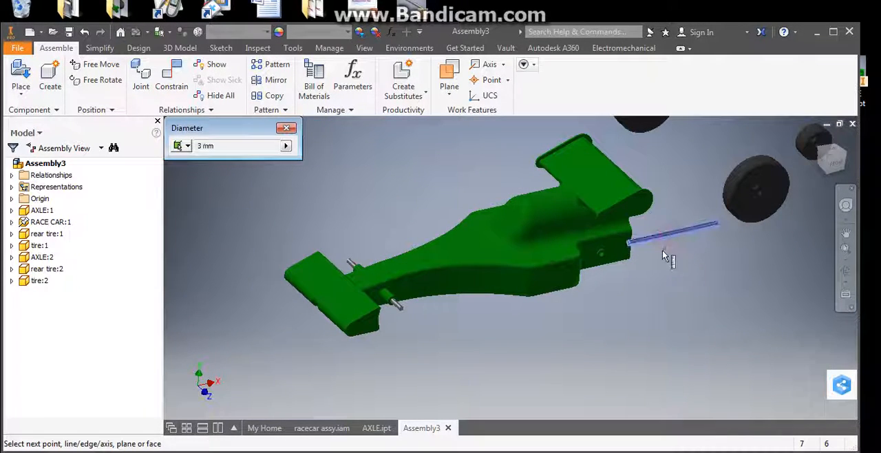
{"action": "left_click", "coordinate": [665, 237]}
{"action": "left_click", "coordinate": [290, 129]}
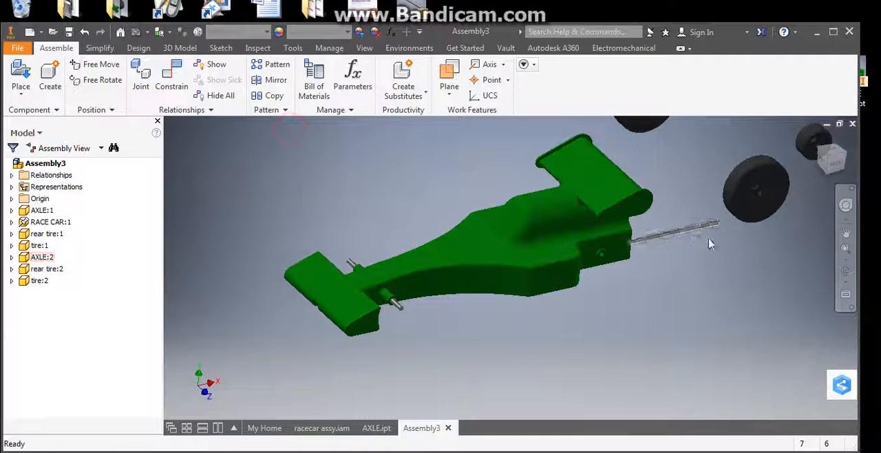
Step: Free-rotate the loose second axle and move it close to the rear of the car body
{"action": "left_click_drag", "start_coordinate": [686, 231], "coordinate": [644, 259]}
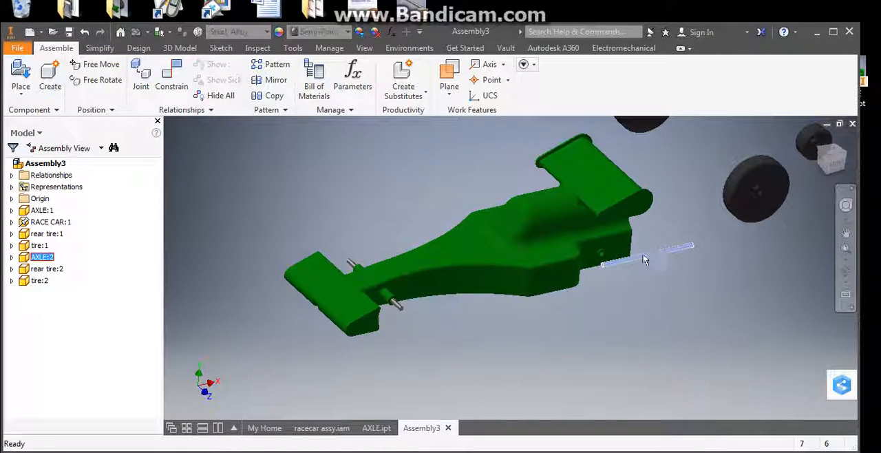
{"action": "left_click", "coordinate": [102, 81]}
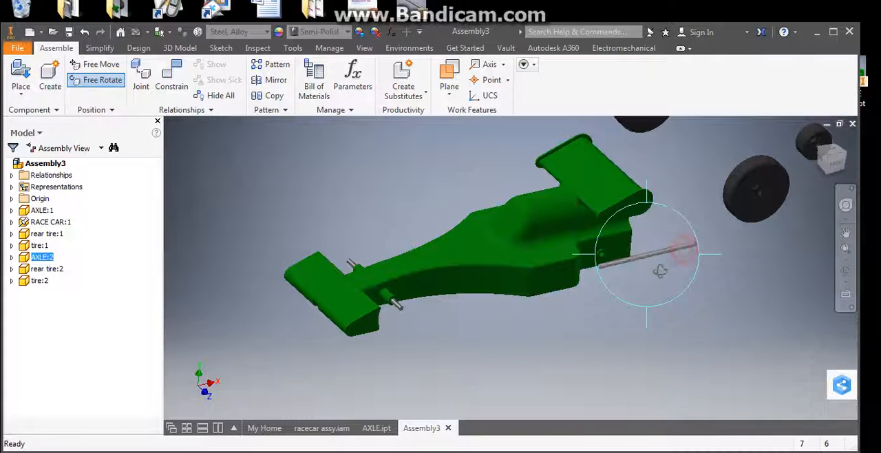
{"action": "left_click_drag", "start_coordinate": [659, 271], "coordinate": [564, 277]}
{"action": "right_click", "coordinate": [252, 172]}
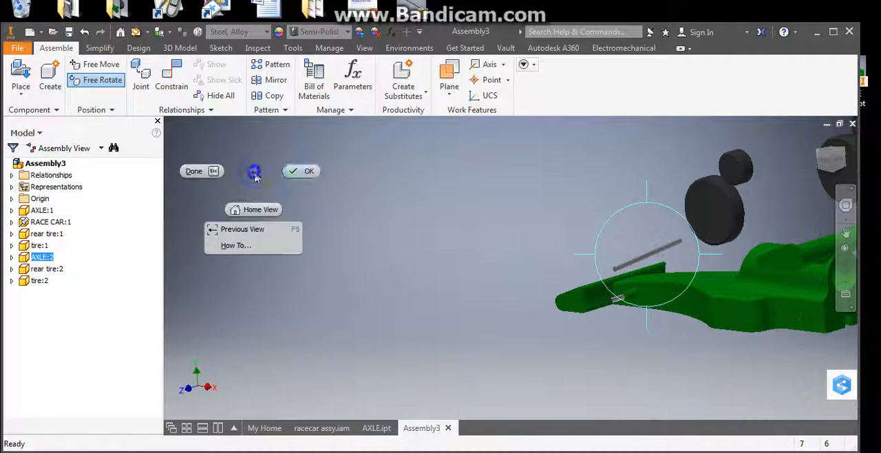
{"action": "left_click", "coordinate": [309, 172]}
{"action": "left_click_drag", "start_coordinate": [650, 258], "coordinate": [771, 339]}
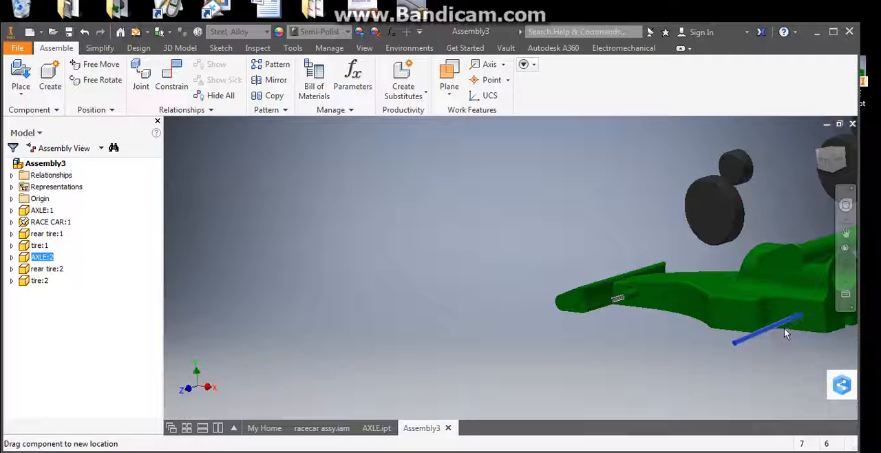
{"action": "middle_click_drag", "start_coordinate": [784, 328], "coordinate": [738, 334], "text": "shift"}
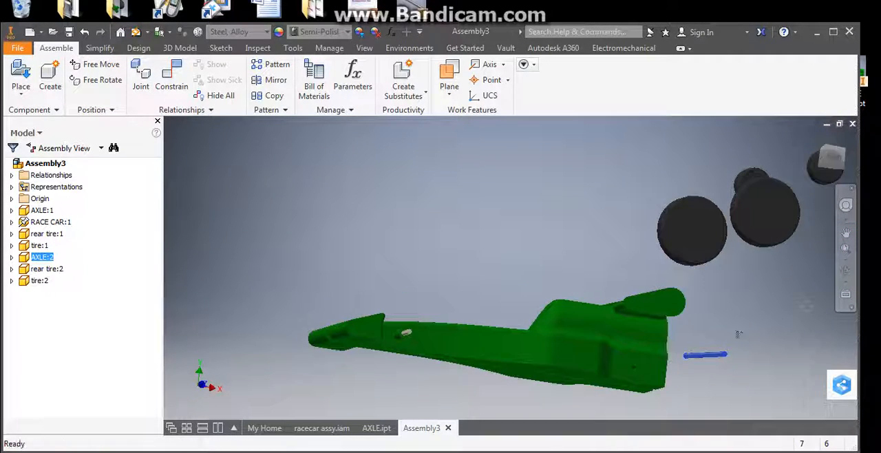
Step: Constrain the second axle with a mate between its centerline and the axis of the body's rear axle hole
{"action": "scroll", "coordinate": [726, 285], "scroll_direction": "up", "scroll_amount": 4}
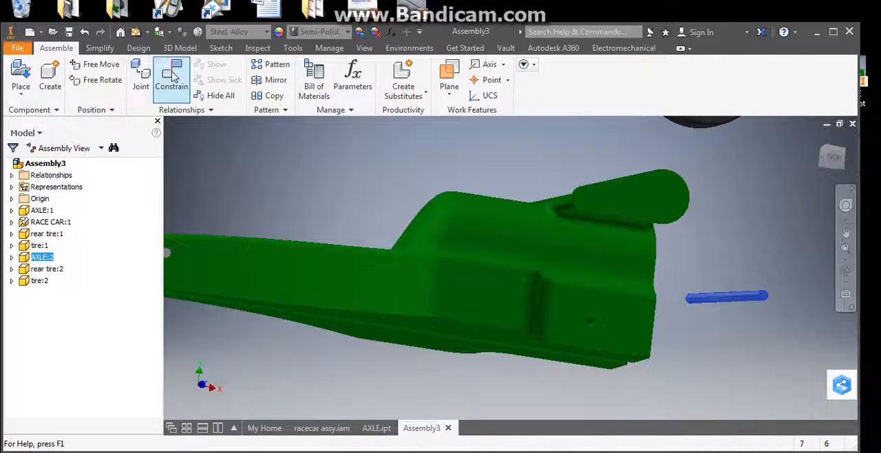
{"action": "left_click", "coordinate": [172, 76]}
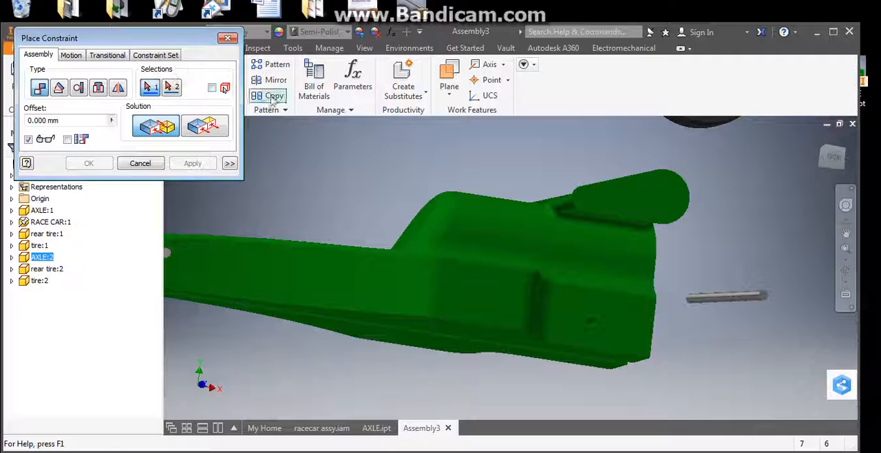
{"action": "left_click", "coordinate": [722, 298]}
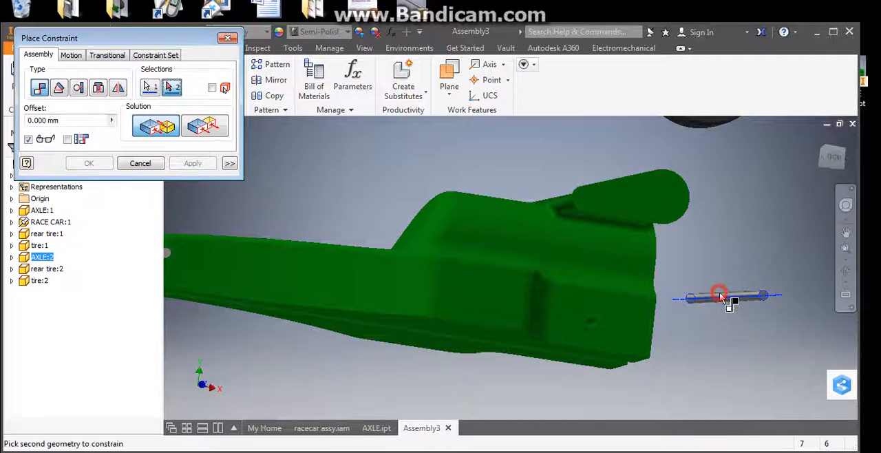
{"action": "left_click", "coordinate": [592, 324]}
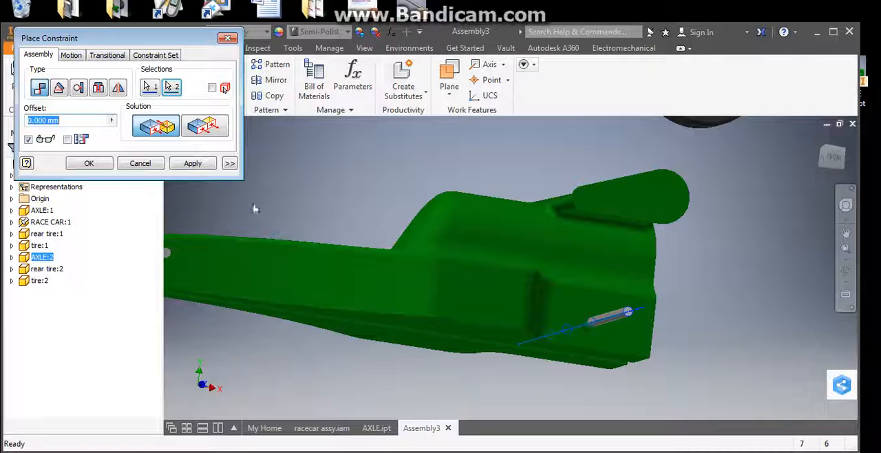
{"action": "left_click", "coordinate": [198, 165]}
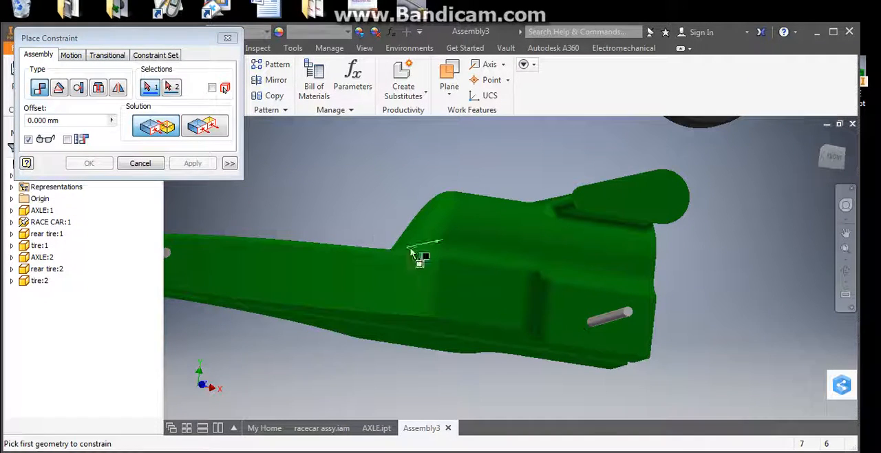
Step: Constrain the rear axle's end face flush to the body's rear side face with an 11 mm offset
{"action": "left_click", "coordinate": [210, 131]}
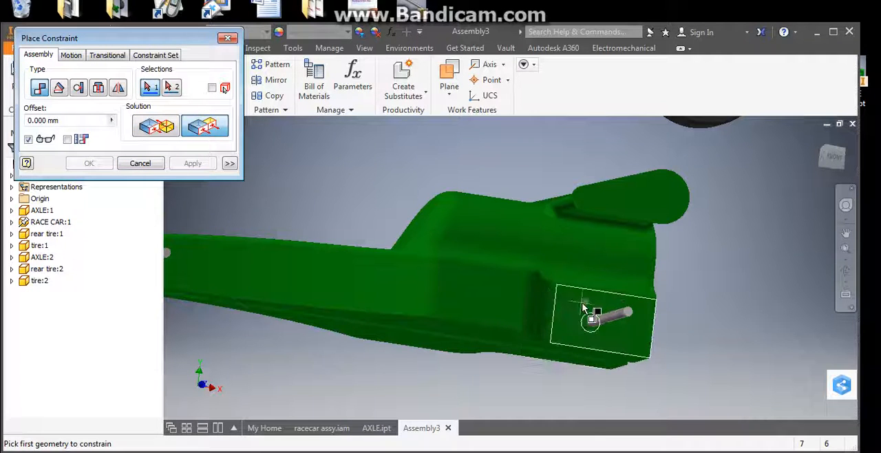
{"action": "scroll", "coordinate": [583, 309], "scroll_direction": "up", "scroll_amount": 3}
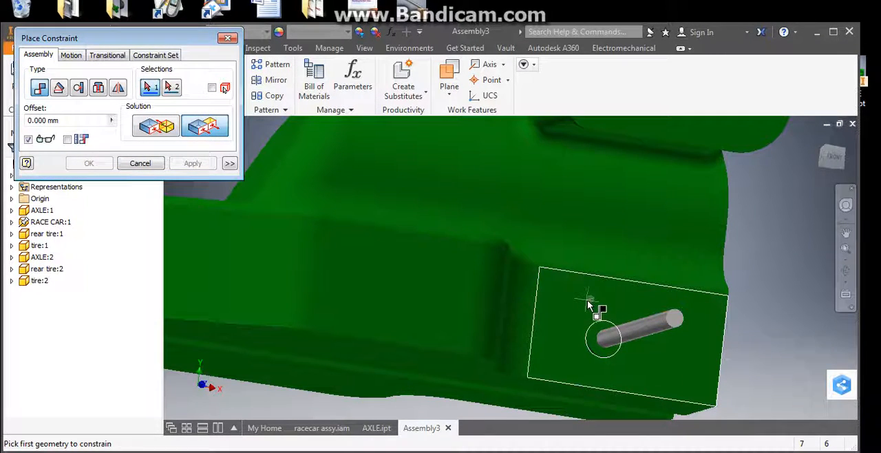
{"action": "left_click", "coordinate": [588, 305]}
{"action": "scroll", "coordinate": [678, 321], "scroll_direction": "up", "scroll_amount": 2}
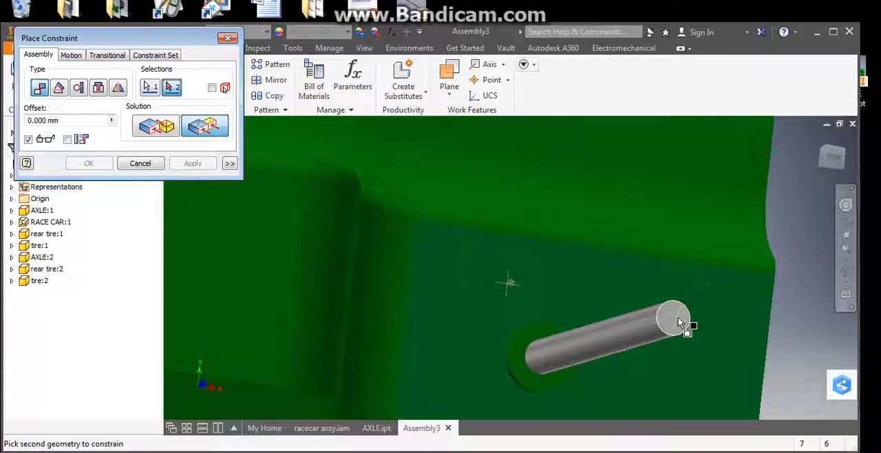
{"action": "left_click", "coordinate": [679, 322]}
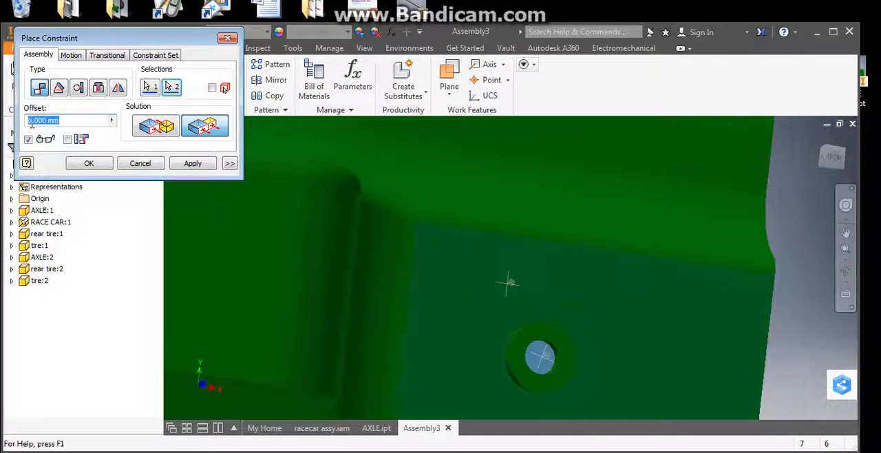
{"action": "left_click", "coordinate": [61, 122]}
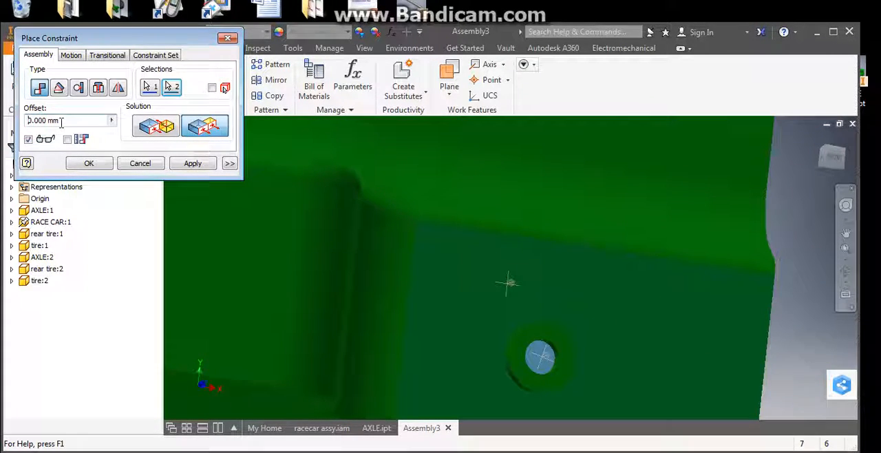
{"action": "type", "text": "11"}
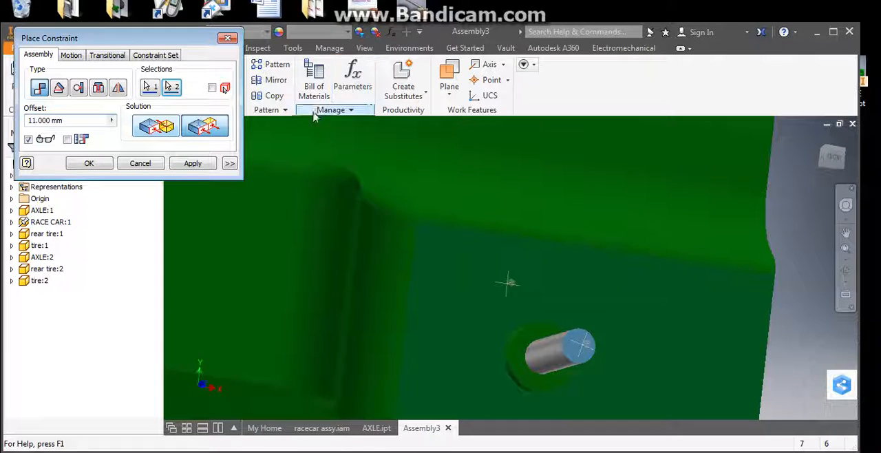
{"action": "scroll", "coordinate": [403, 218], "scroll_direction": "up", "scroll_amount": 3}
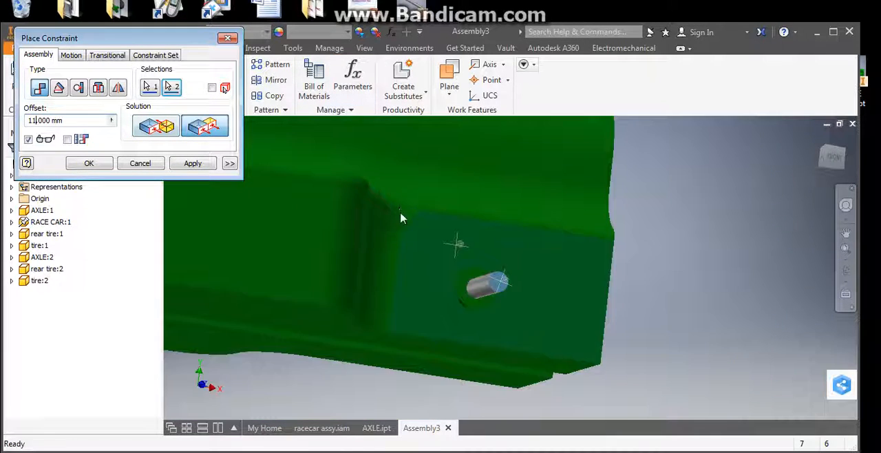
{"action": "middle_click_drag", "start_coordinate": [403, 218], "coordinate": [495, 240], "text": "shift"}
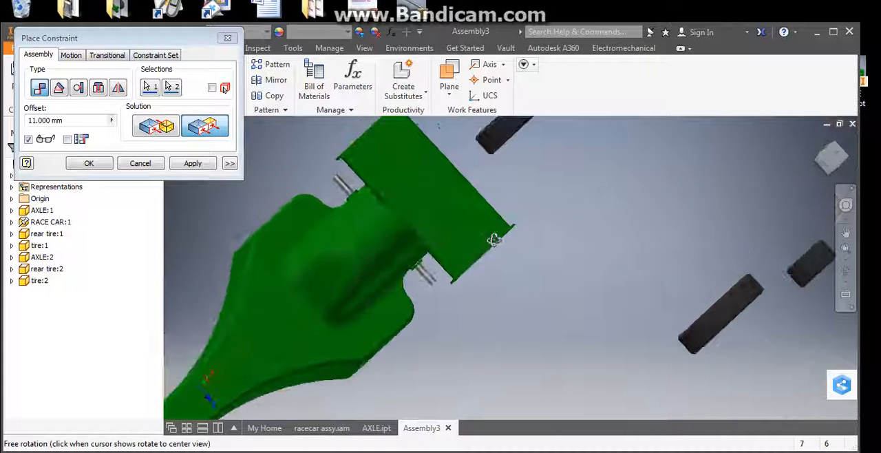
{"action": "left_click", "coordinate": [193, 163]}
{"action": "left_click", "coordinate": [150, 163]}
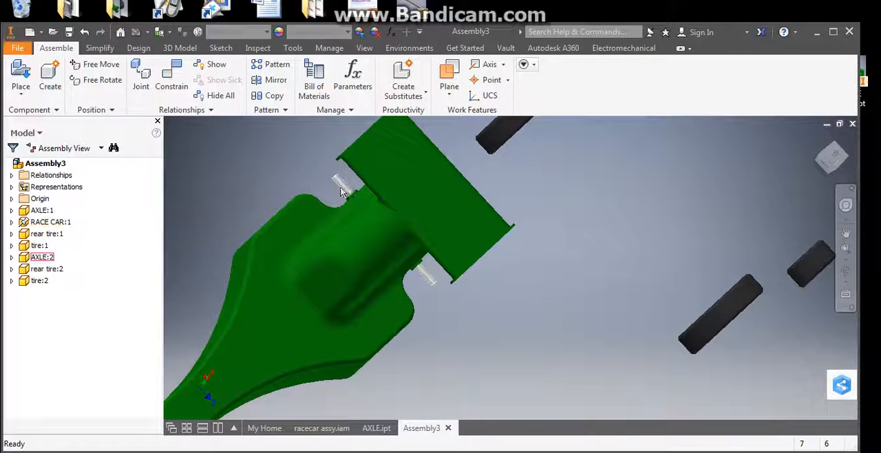
Step: Examine how the rear axle sits in the body and where the loose tires lie around the car
{"action": "left_click", "coordinate": [341, 191]}
{"action": "middle_click_drag", "start_coordinate": [389, 289], "coordinate": [399, 257], "text": "shift"}
{"action": "scroll", "coordinate": [401, 255], "scroll_direction": "up", "scroll_amount": 2}
{"action": "middle_click_drag", "start_coordinate": [472, 196], "coordinate": [542, 282]}
{"action": "scroll", "coordinate": [537, 275], "scroll_direction": "up", "scroll_amount": 1}
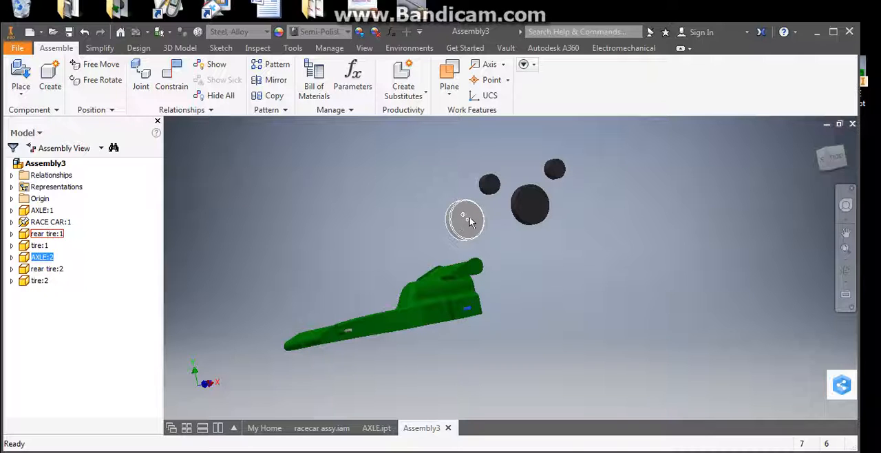
{"action": "scroll", "coordinate": [461, 230], "scroll_direction": "down", "scroll_amount": 2}
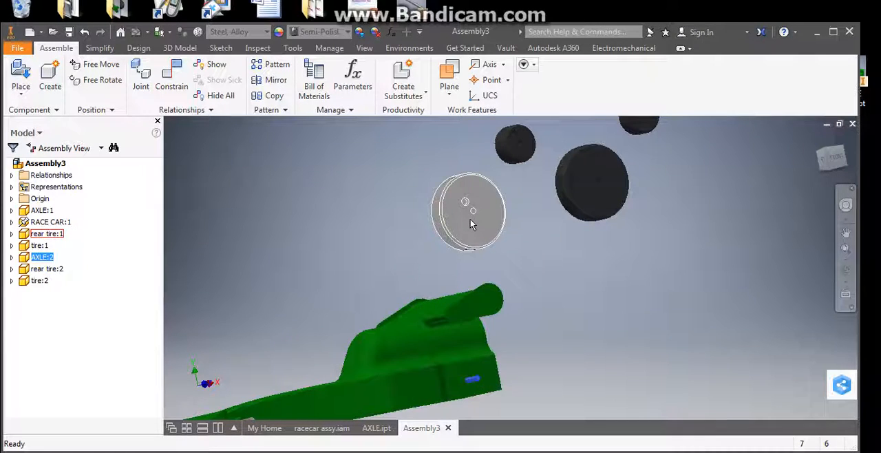
{"action": "scroll", "coordinate": [474, 223], "scroll_direction": "down", "scroll_amount": 3}
{"action": "scroll", "coordinate": [582, 324], "scroll_direction": "up", "scroll_amount": 4}
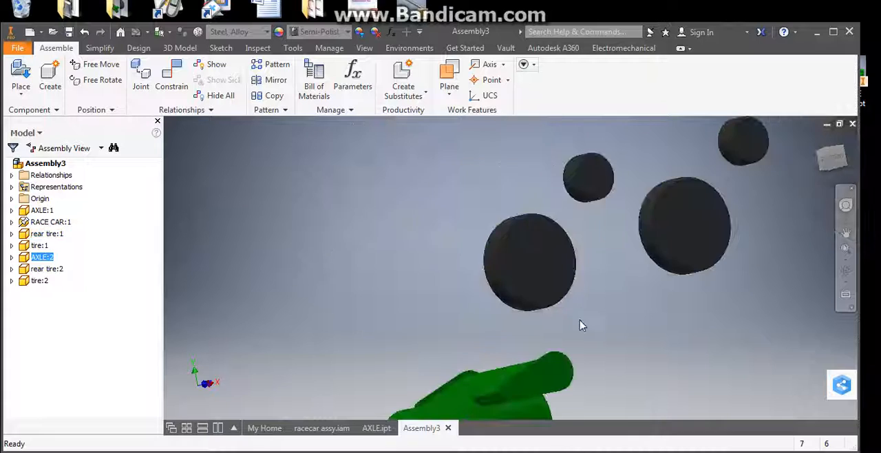
{"action": "left_click", "coordinate": [581, 336]}
{"action": "scroll", "coordinate": [577, 285], "scroll_direction": "up", "scroll_amount": 3}
{"action": "middle_click_drag", "start_coordinate": [577, 285], "coordinate": [559, 217]}
{"action": "left_click", "coordinate": [396, 192]}
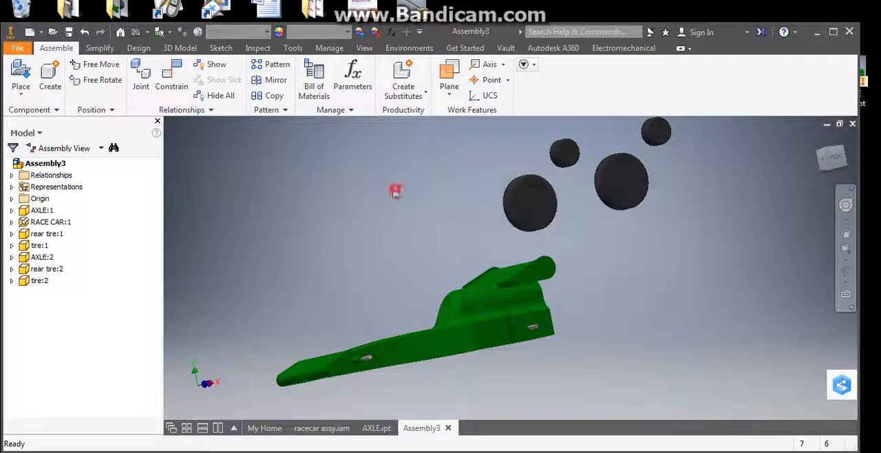
Step: Constrain the first rear tire with a mate between its center hole's axis and the rear axle's centerline
{"action": "left_click", "coordinate": [167, 79]}
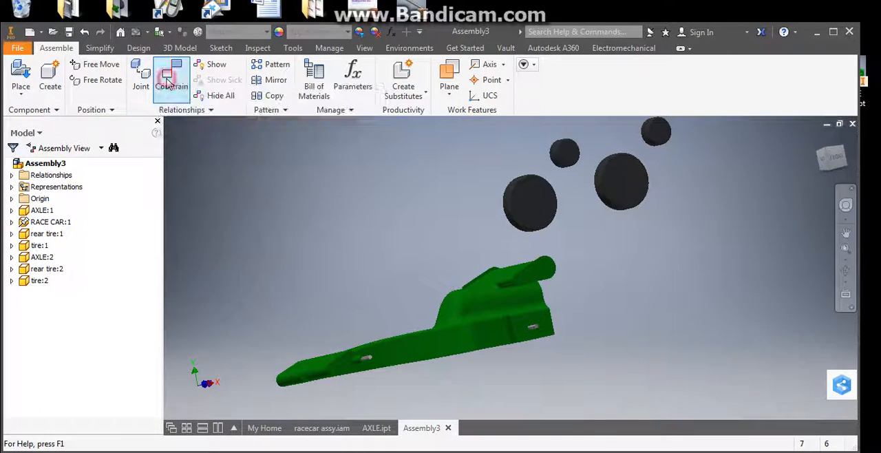
{"action": "scroll", "coordinate": [541, 204], "scroll_direction": "down", "scroll_amount": 2}
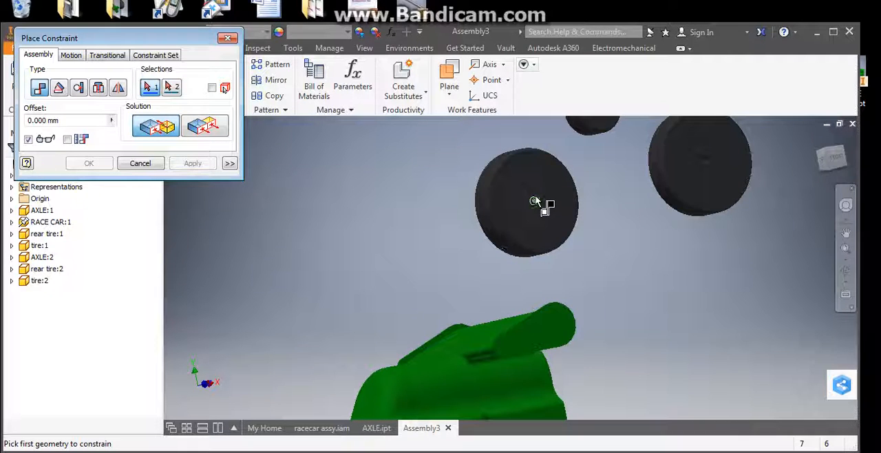
{"action": "scroll", "coordinate": [536, 203], "scroll_direction": "down", "scroll_amount": 2}
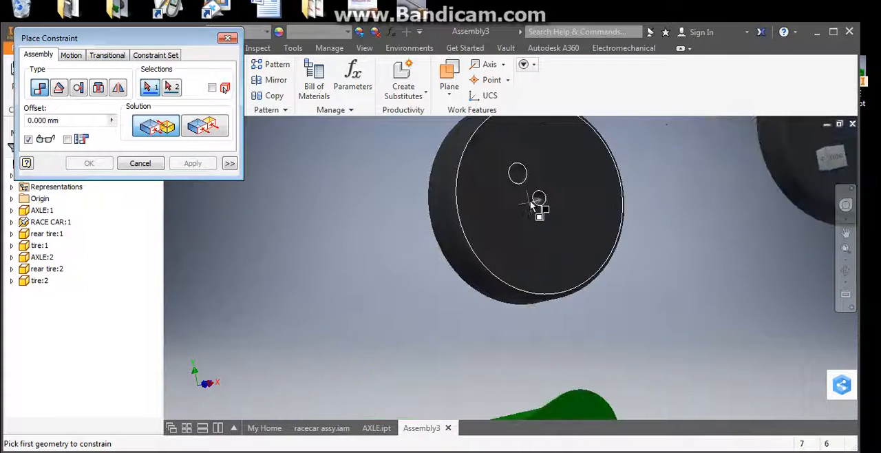
{"action": "left_click", "coordinate": [540, 200]}
{"action": "middle_click_drag", "start_coordinate": [566, 239], "coordinate": [563, 134]}
{"action": "middle_click_drag", "start_coordinate": [586, 344], "coordinate": [593, 183]}
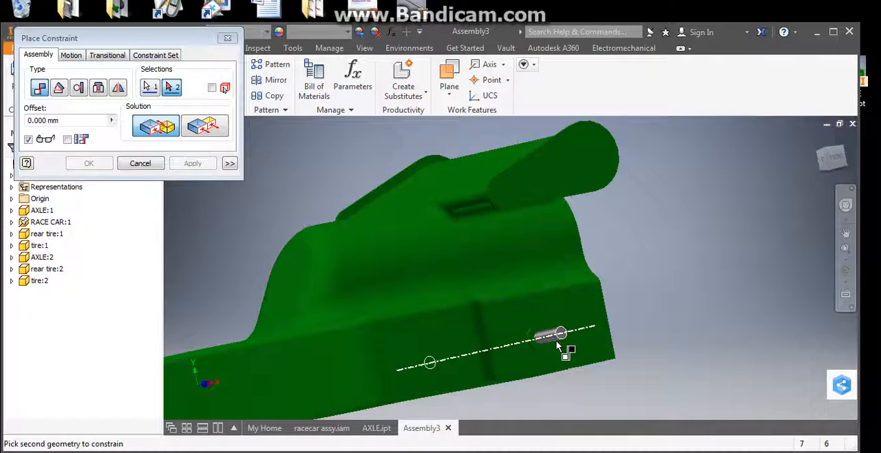
{"action": "left_click", "coordinate": [550, 342]}
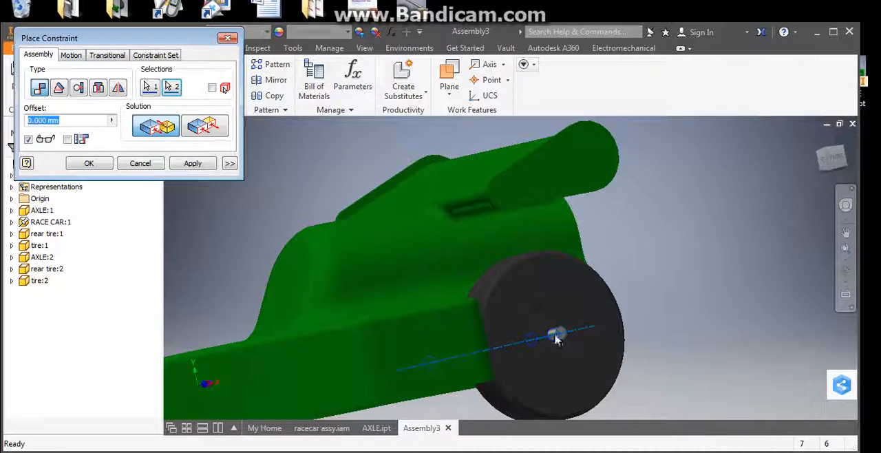
{"action": "left_click", "coordinate": [193, 163]}
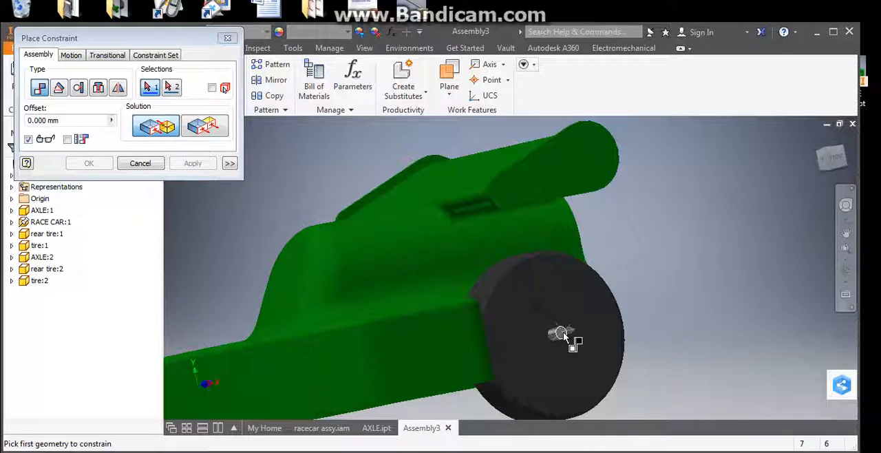
Step: Constrain the first rear tire's outer face flush with the rear axle's end face at zero offset
{"action": "left_click", "coordinate": [210, 132]}
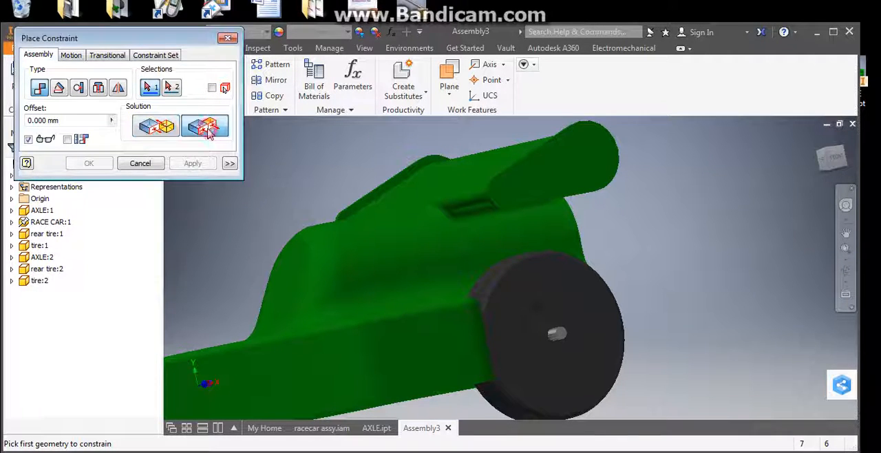
{"action": "left_click", "coordinate": [576, 300]}
{"action": "scroll", "coordinate": [572, 316], "scroll_direction": "down", "scroll_amount": 5}
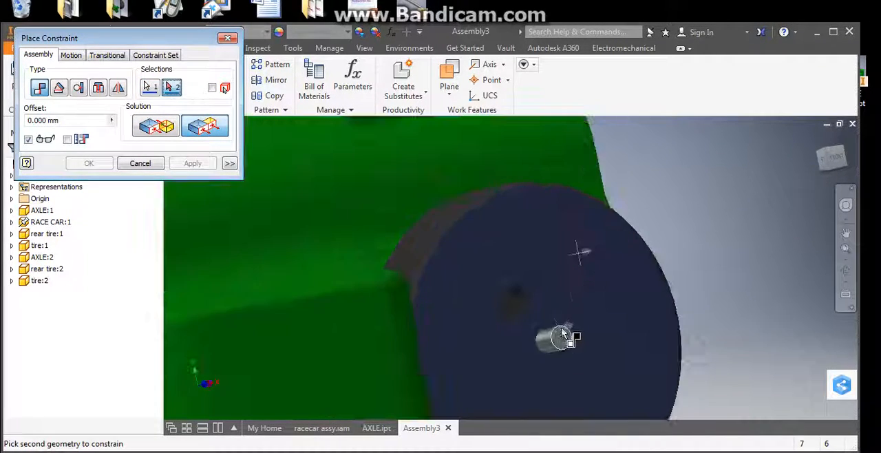
{"action": "left_click", "coordinate": [571, 344]}
{"action": "left_click", "coordinate": [195, 163]}
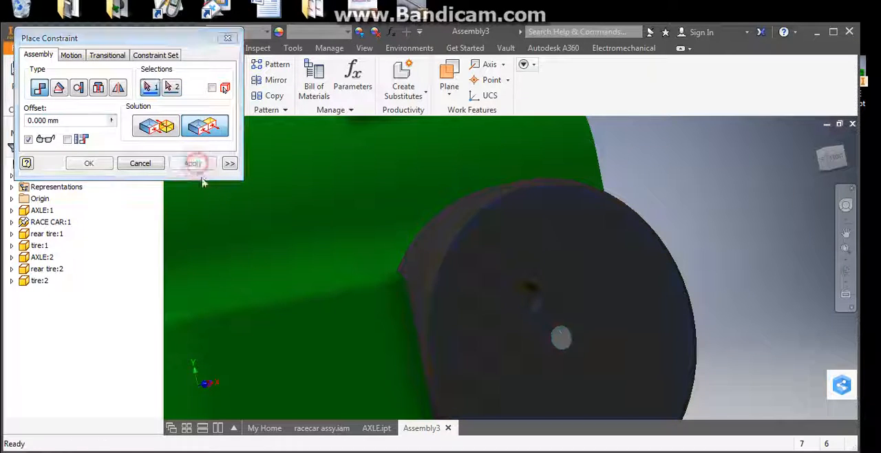
Step: Constrain the second rear tire with a mate between its hole axis and the rear axle's centerline on the body's opposite side
{"action": "middle_click_drag", "start_coordinate": [374, 269], "coordinate": [550, 226], "text": "shift"}
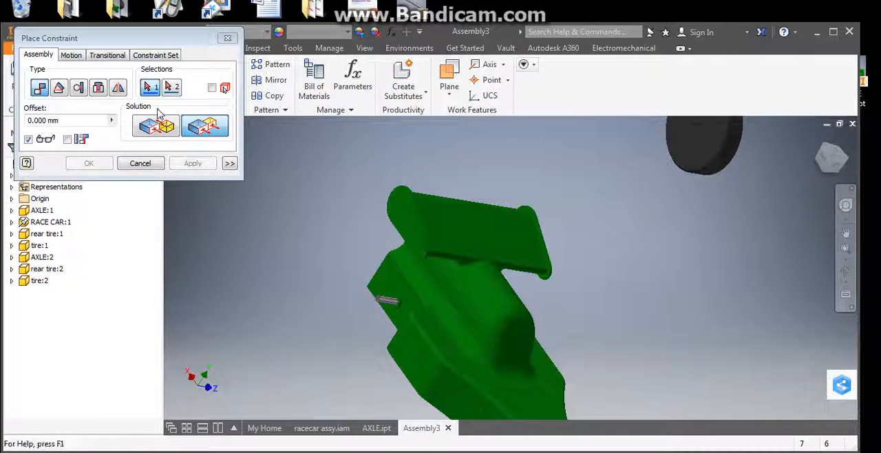
{"action": "left_click", "coordinate": [168, 127]}
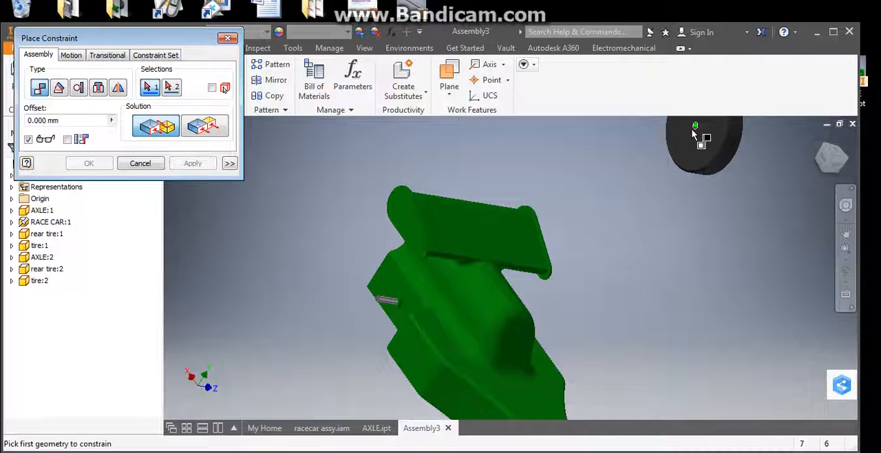
{"action": "scroll", "coordinate": [698, 129], "scroll_direction": "down", "scroll_amount": 3}
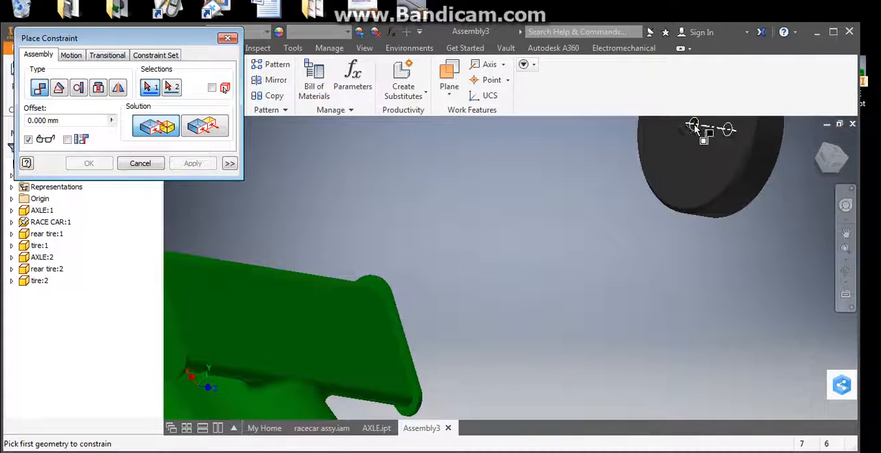
{"action": "left_click", "coordinate": [698, 129]}
{"action": "scroll", "coordinate": [559, 189], "scroll_direction": "up", "scroll_amount": 3}
{"action": "middle_click_drag", "start_coordinate": [283, 358], "coordinate": [403, 317]}
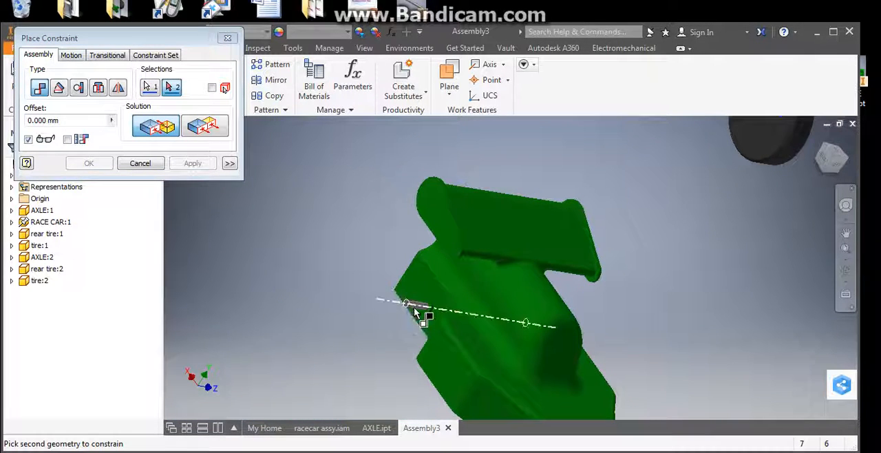
{"action": "left_click", "coordinate": [415, 309]}
{"action": "left_click", "coordinate": [184, 166]}
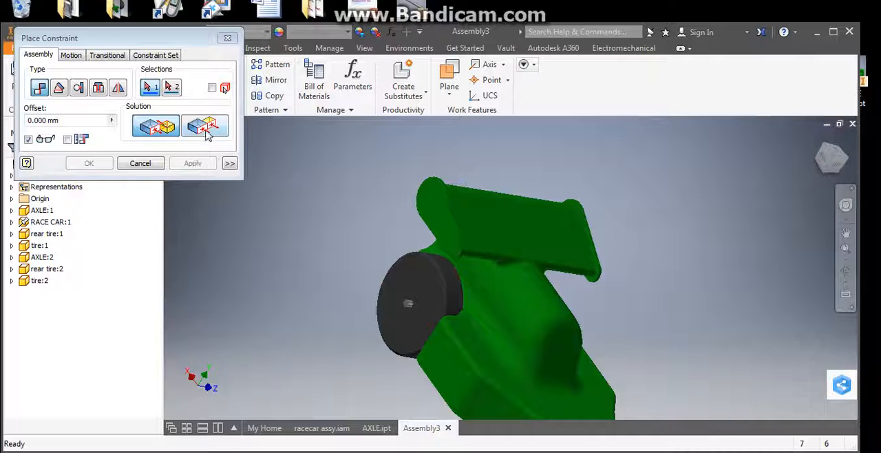
Step: Constrain the second rear tire's outer face flush with the rear axle's other end face at zero offset
{"action": "left_click", "coordinate": [204, 126]}
{"action": "left_click", "coordinate": [421, 283]}
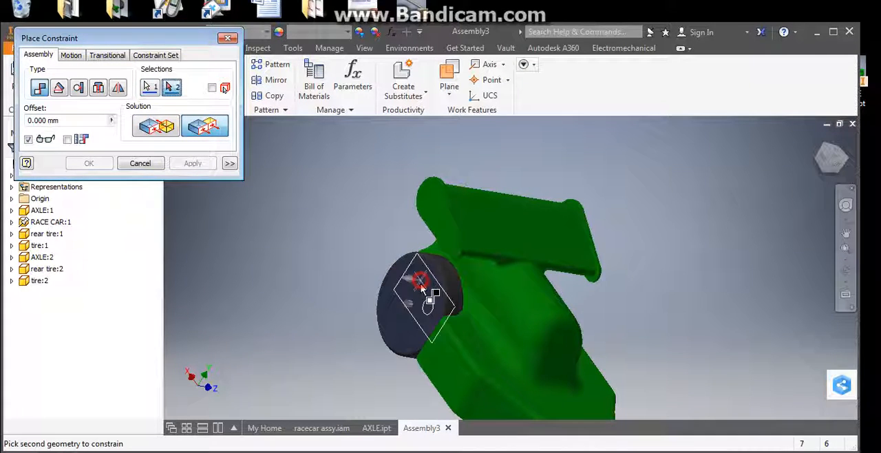
{"action": "scroll", "coordinate": [421, 283], "scroll_direction": "up", "scroll_amount": 3}
{"action": "left_click", "coordinate": [395, 323]}
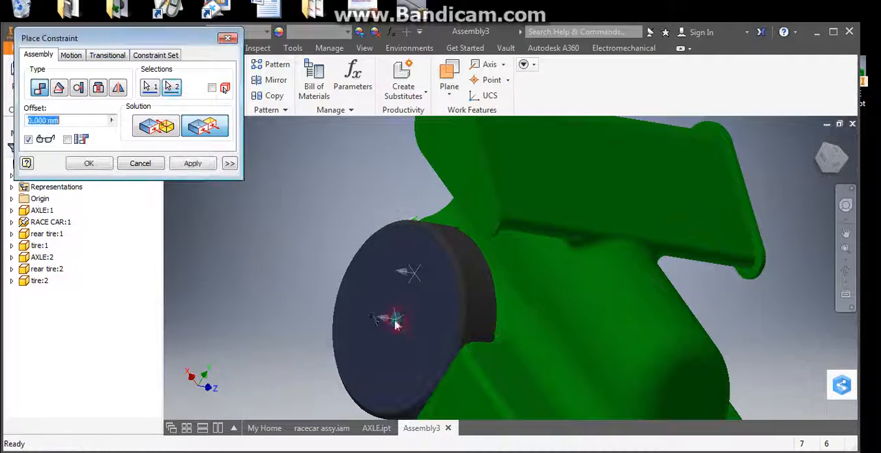
{"action": "left_click", "coordinate": [187, 164]}
{"action": "left_click", "coordinate": [140, 163]}
Step: Spin the first rear tire about the axle to check how it moves from the front side of the car
{"action": "scroll", "coordinate": [357, 278], "scroll_direction": "down", "scroll_amount": 3}
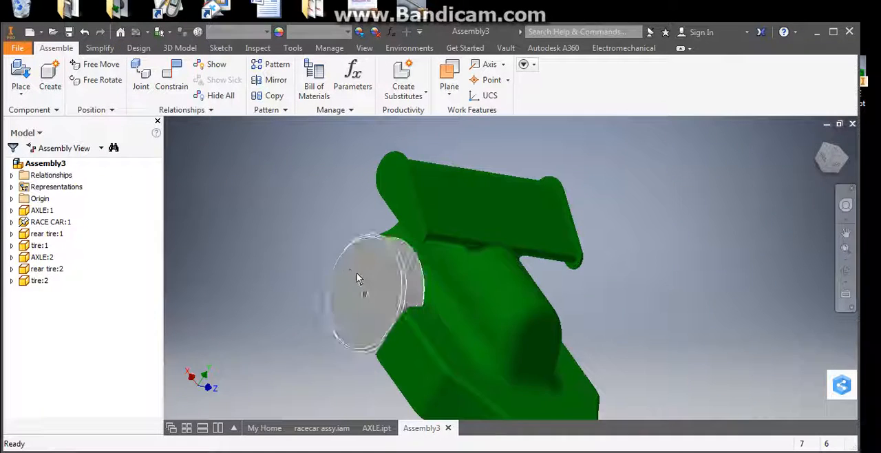
{"action": "scroll", "coordinate": [356, 278], "scroll_direction": "down", "scroll_amount": 2}
{"action": "middle_click_drag", "start_coordinate": [357, 278], "coordinate": [337, 265], "text": "shift"}
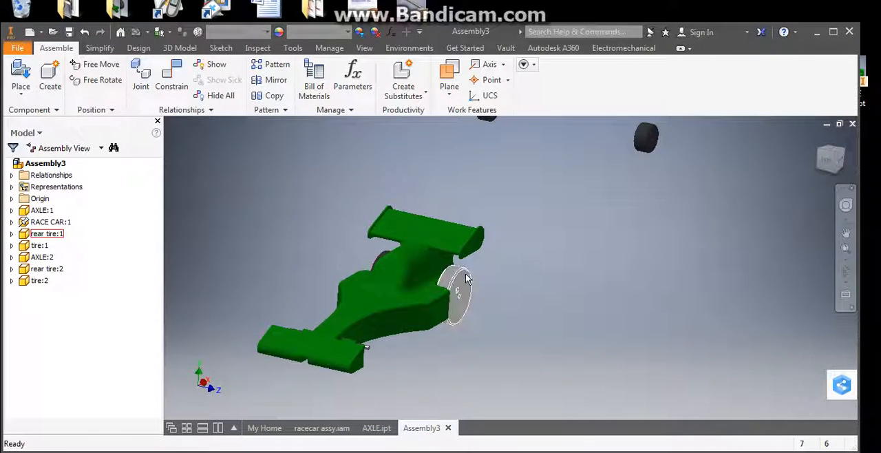
{"action": "left_click_drag", "start_coordinate": [466, 279], "coordinate": [468, 317]}
{"action": "scroll", "coordinate": [454, 289], "scroll_direction": "up", "scroll_amount": 3}
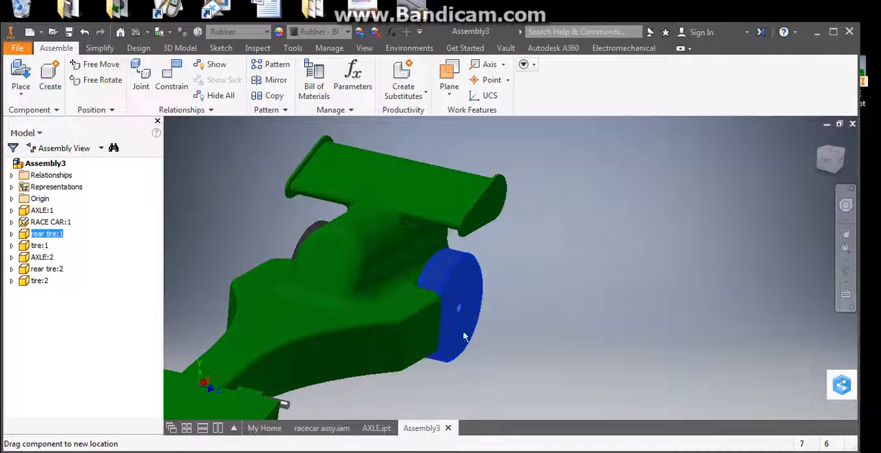
{"action": "scroll", "coordinate": [466, 293], "scroll_direction": "up", "scroll_amount": 2}
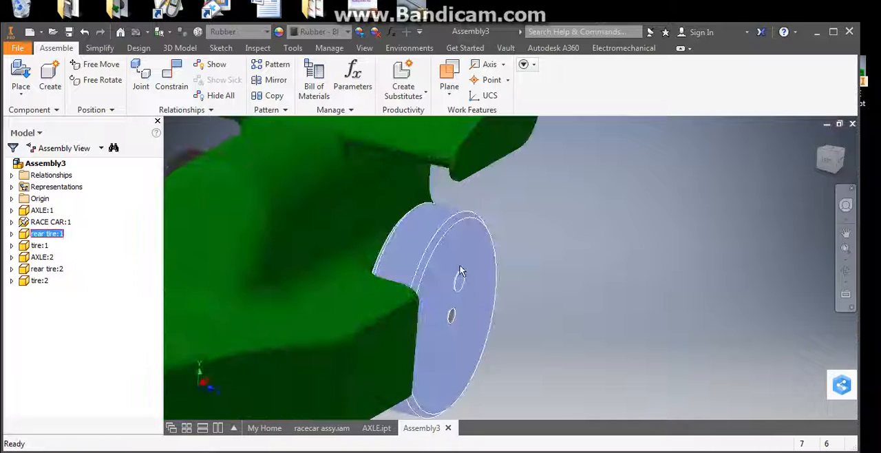
{"action": "left_click_drag", "start_coordinate": [466, 261], "coordinate": [474, 336]}
{"action": "scroll", "coordinate": [481, 258], "scroll_direction": "down", "scroll_amount": 5}
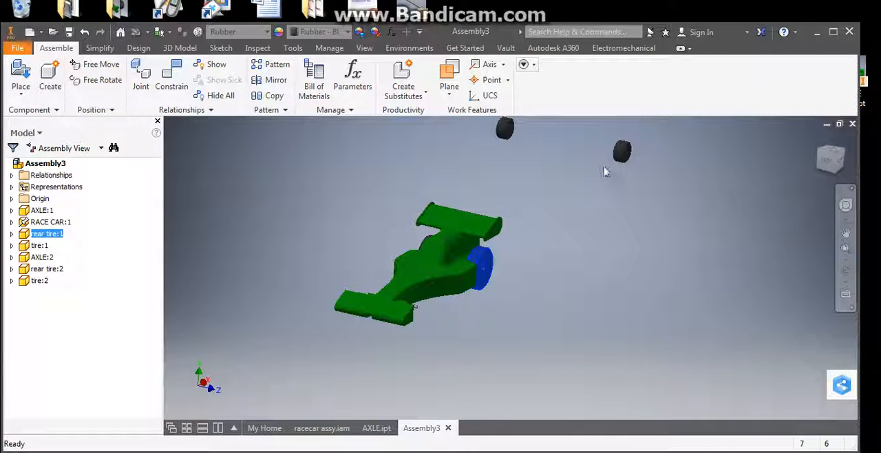
Step: Constrain the first front tire with a mate between its central axis and the front axle's centerline at zero offset
{"action": "left_click", "coordinate": [176, 96]}
{"action": "scroll", "coordinate": [612, 146], "scroll_direction": "up", "scroll_amount": 5}
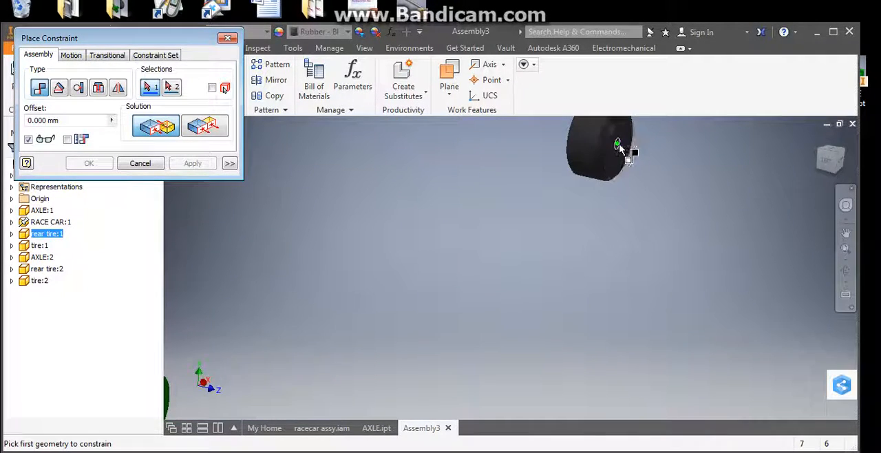
{"action": "scroll", "coordinate": [609, 145], "scroll_direction": "down", "scroll_amount": 3}
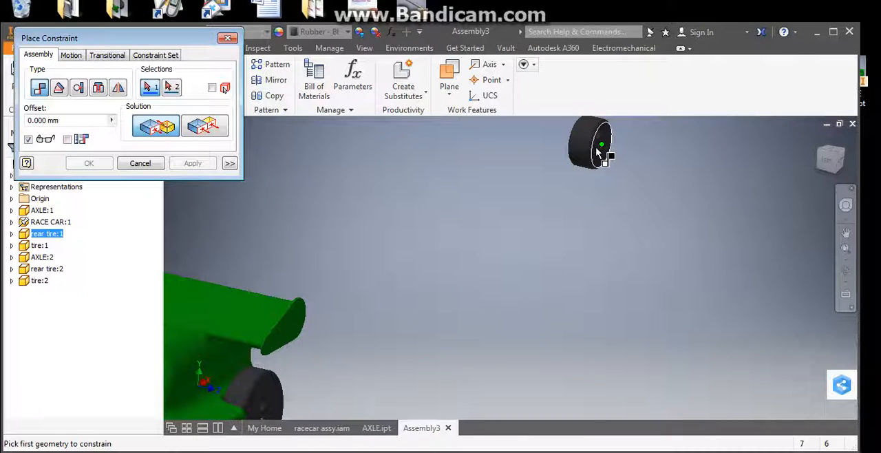
{"action": "left_click", "coordinate": [580, 146]}
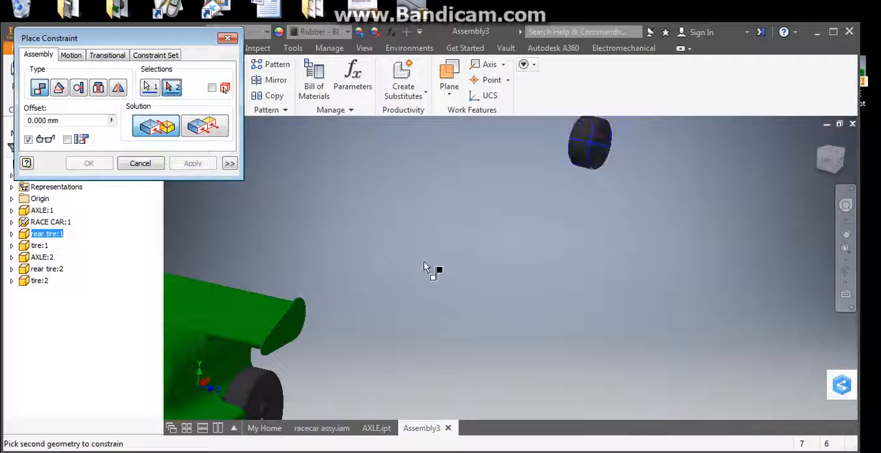
{"action": "scroll", "coordinate": [432, 269], "scroll_direction": "down", "scroll_amount": 3}
{"action": "scroll", "coordinate": [393, 252], "scroll_direction": "up", "scroll_amount": 4}
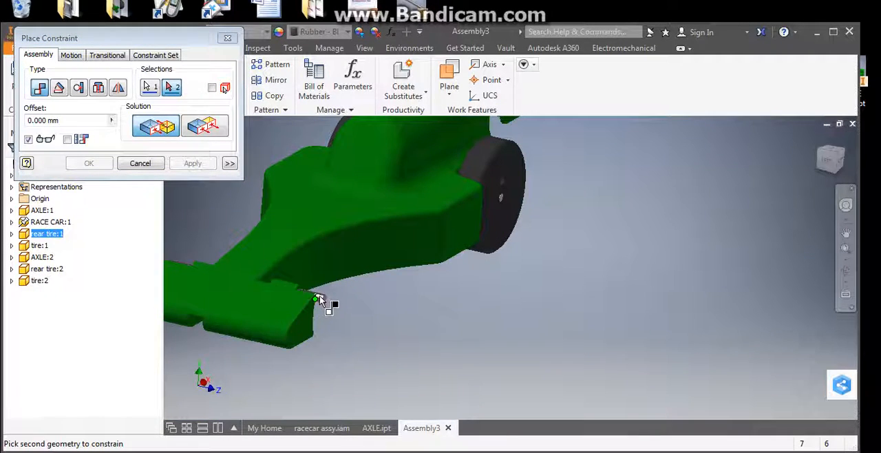
{"action": "middle_click_drag", "start_coordinate": [320, 300], "coordinate": [305, 319], "text": "shift"}
{"action": "middle_click_drag", "start_coordinate": [244, 362], "coordinate": [350, 314]}
{"action": "left_click", "coordinate": [341, 310]}
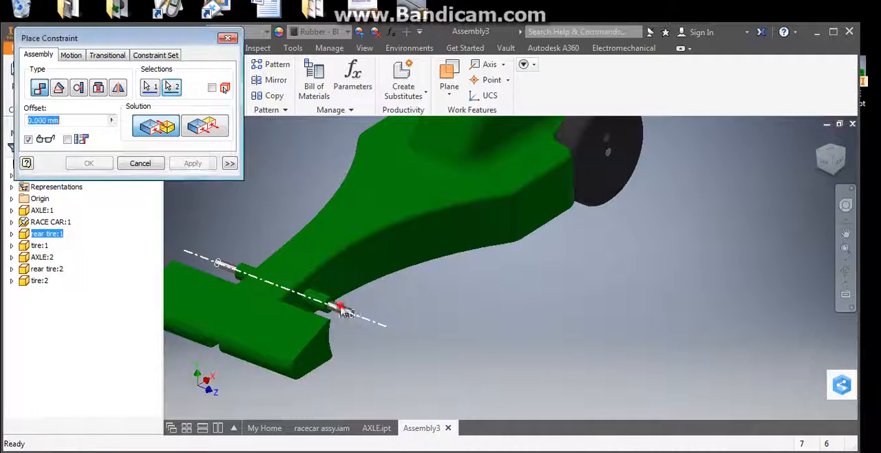
{"action": "left_click", "coordinate": [192, 163]}
Step: Constrain the first front tire's outer face flush with the front axle's end face at zero offset
{"action": "scroll", "coordinate": [370, 305], "scroll_direction": "up", "scroll_amount": 3}
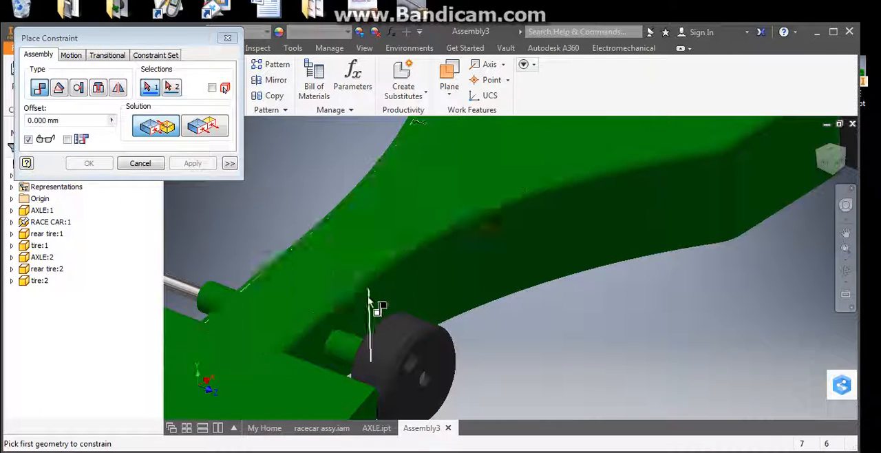
{"action": "left_click", "coordinate": [206, 128]}
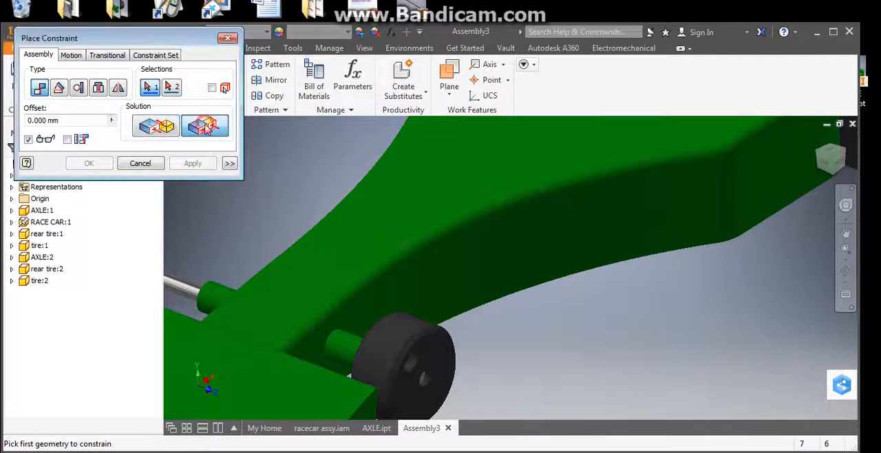
{"action": "middle_click_drag", "start_coordinate": [418, 320], "coordinate": [399, 209]}
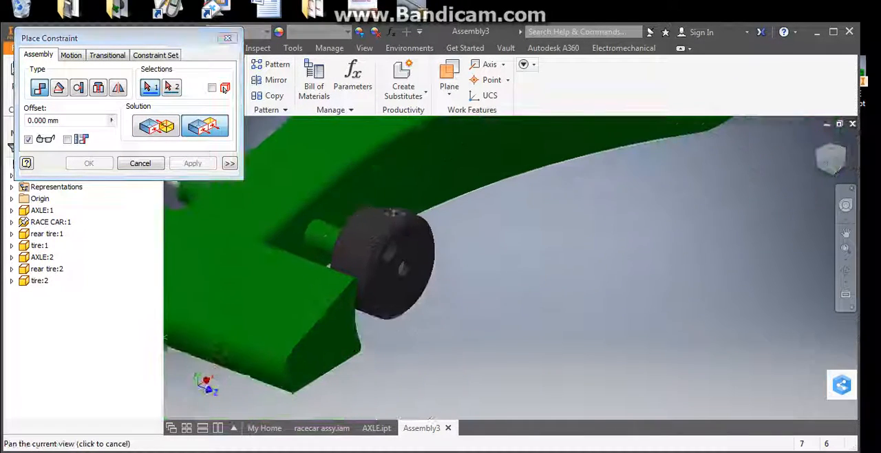
{"action": "left_click", "coordinate": [417, 244]}
{"action": "middle_click_drag", "start_coordinate": [397, 250], "coordinate": [298, 232], "text": "shift"}
{"action": "scroll", "coordinate": [237, 203], "scroll_direction": "down", "scroll_amount": 3}
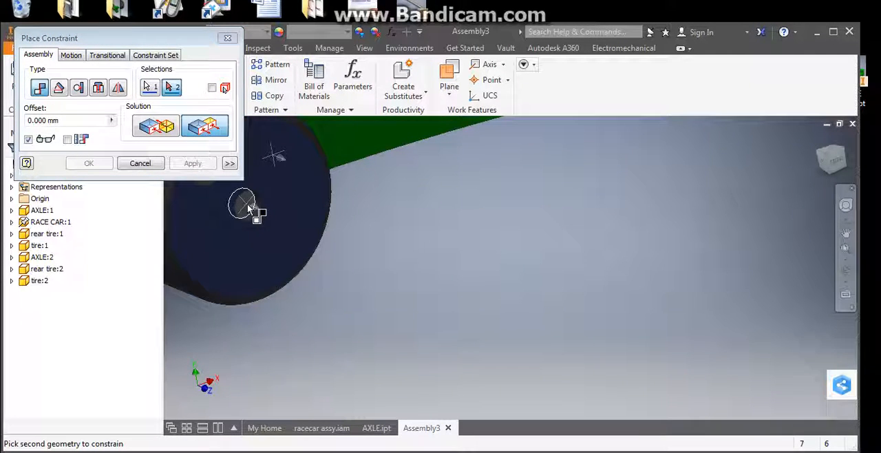
{"action": "left_click", "coordinate": [248, 208]}
{"action": "left_click", "coordinate": [204, 163]}
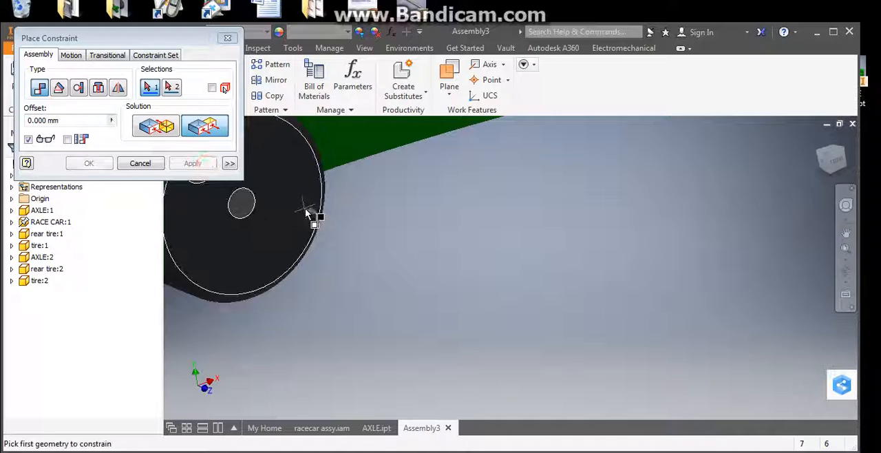
Step: Constrain the second front tire with a mate between its central axis and the front axle's centerline on the body's opposite side
{"action": "scroll", "coordinate": [310, 212], "scroll_direction": "up", "scroll_amount": 5}
{"action": "middle_click_drag", "start_coordinate": [525, 311], "coordinate": [698, 171], "text": "shift"}
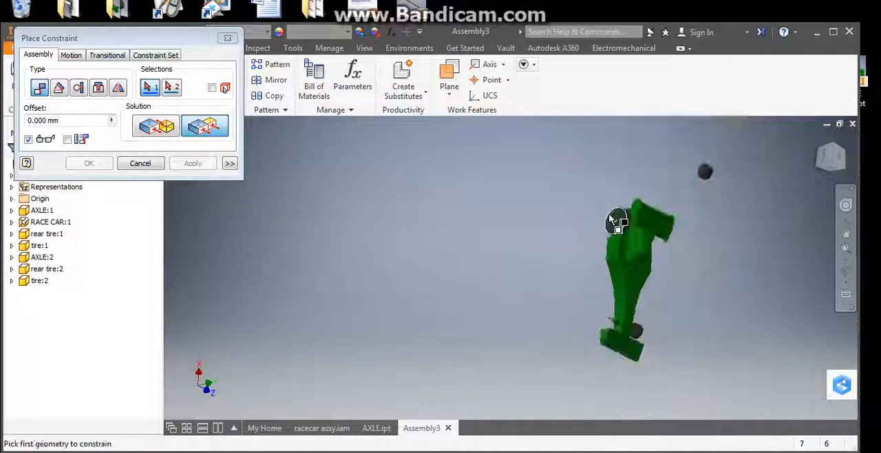
{"action": "scroll", "coordinate": [704, 172], "scroll_direction": "down", "scroll_amount": 3}
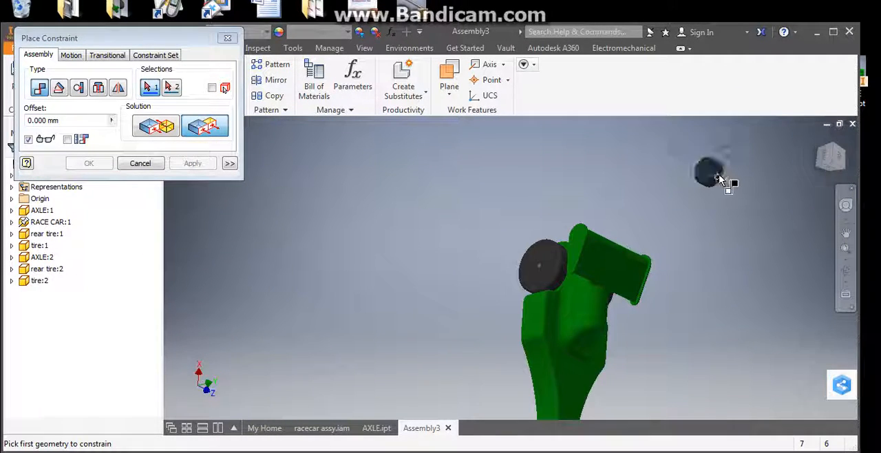
{"action": "scroll", "coordinate": [715, 178], "scroll_direction": "down", "scroll_amount": 3}
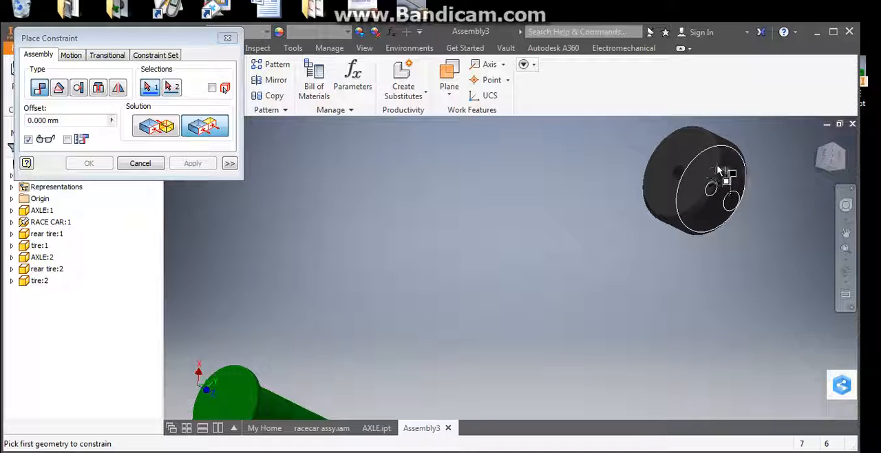
{"action": "left_click", "coordinate": [164, 134]}
{"action": "left_click", "coordinate": [728, 184]}
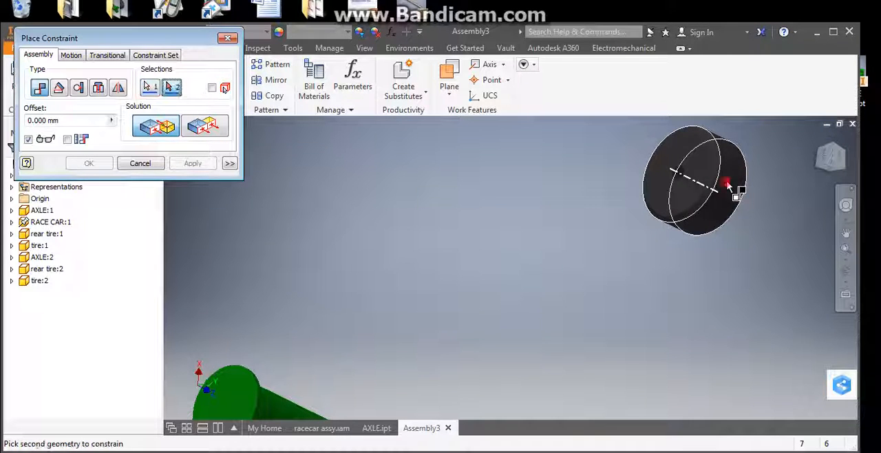
{"action": "middle_click_drag", "start_coordinate": [417, 368], "coordinate": [581, 157]}
{"action": "scroll", "coordinate": [492, 280], "scroll_direction": "up", "scroll_amount": 5}
{"action": "middle_click_drag", "start_coordinate": [509, 292], "coordinate": [677, 95]}
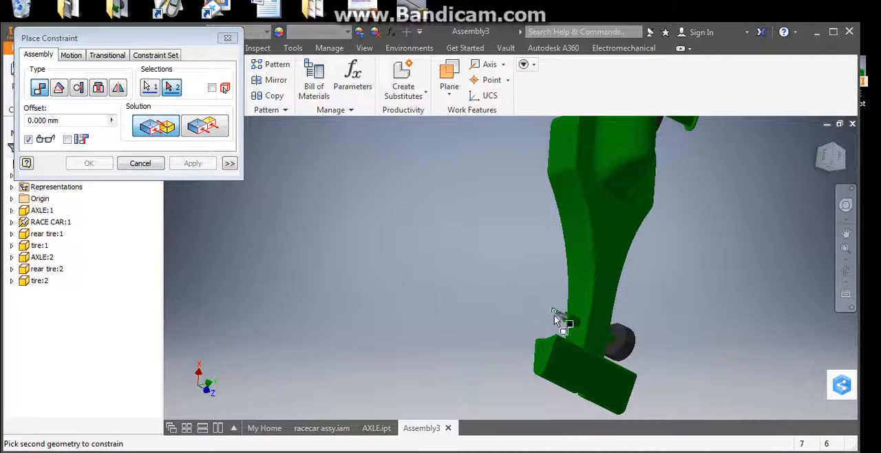
{"action": "scroll", "coordinate": [559, 320], "scroll_direction": "down", "scroll_amount": 3}
{"action": "left_click", "coordinate": [561, 301]}
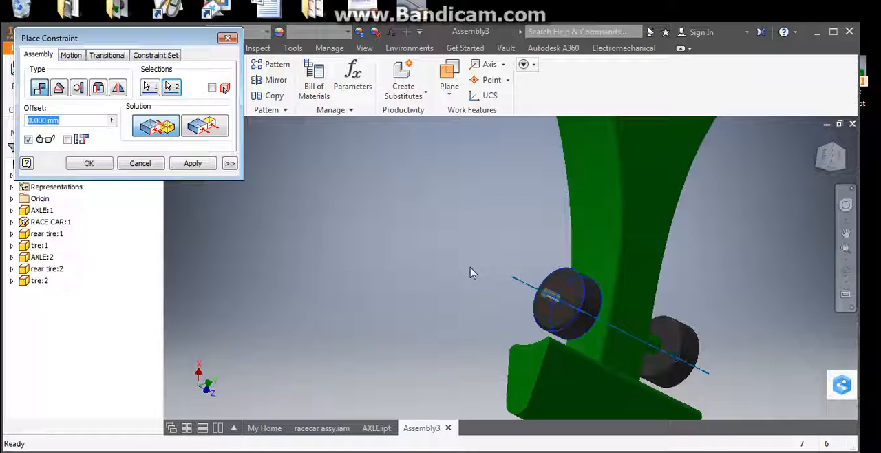
{"action": "left_click", "coordinate": [192, 164]}
Step: Constrain the second front tire's outer face flush with the front axle's other end face at zero offset and finish constraining
{"action": "left_click", "coordinate": [211, 133]}
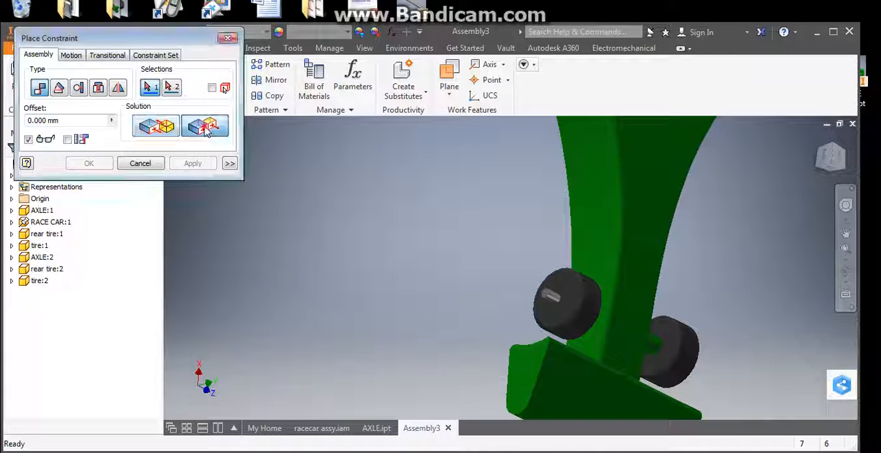
{"action": "left_click", "coordinate": [565, 297]}
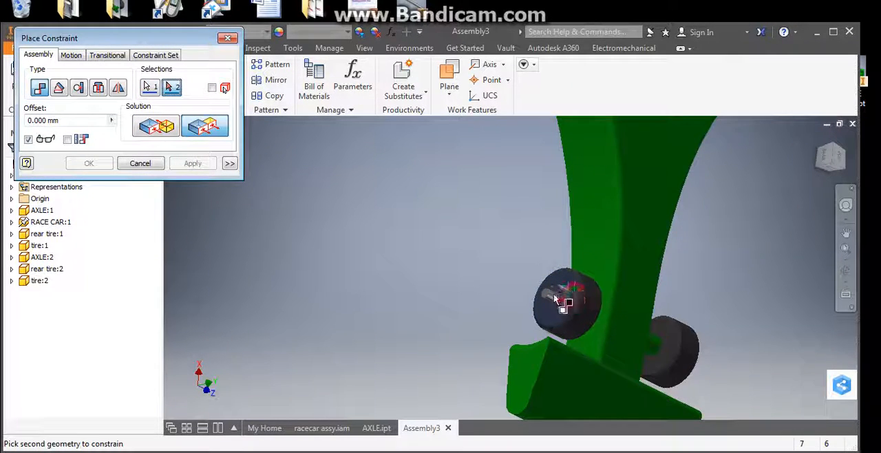
{"action": "scroll", "coordinate": [554, 295], "scroll_direction": "down", "scroll_amount": 2}
{"action": "left_click", "coordinate": [537, 292]}
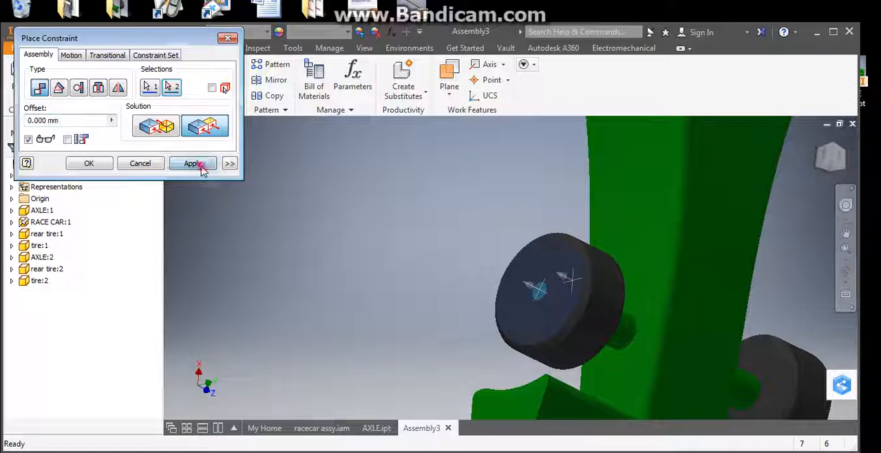
{"action": "left_click", "coordinate": [193, 164]}
{"action": "scroll", "coordinate": [423, 309], "scroll_direction": "up", "scroll_amount": 3}
{"action": "mouse_move", "coordinate": [398, 298]}
{"action": "middle_mouse_down", "text": "shift"}
{"action": "mouse_move", "coordinate": [344, 262]}
{"action": "mouse_move", "coordinate": [346, 269]}
{"action": "middle_mouse_up", "text": "shift"}
{"action": "left_click", "coordinate": [131, 165]}
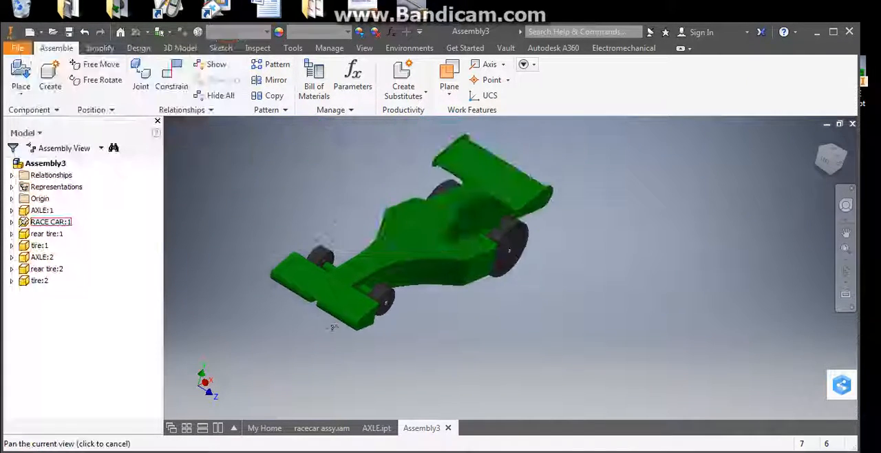
Step: Spin the front tires about their axle to check how they move on the assembled car
{"action": "mouse_move", "coordinate": [383, 305]}
{"action": "left_mouse_down"}
{"action": "mouse_move", "coordinate": [364, 329]}
{"action": "mouse_move", "coordinate": [374, 309]}
{"action": "left_mouse_up"}
{"action": "scroll", "coordinate": [337, 282], "scroll_direction": "down", "scroll_amount": 3}
{"action": "mouse_move", "coordinate": [303, 249]}
{"action": "left_mouse_down"}
{"action": "mouse_move", "coordinate": [327, 239]}
{"action": "mouse_move", "coordinate": [274, 257]}
{"action": "mouse_move", "coordinate": [310, 241]}
{"action": "left_mouse_up"}
{"action": "left_click_drag", "start_coordinate": [362, 300], "coordinate": [398, 347]}
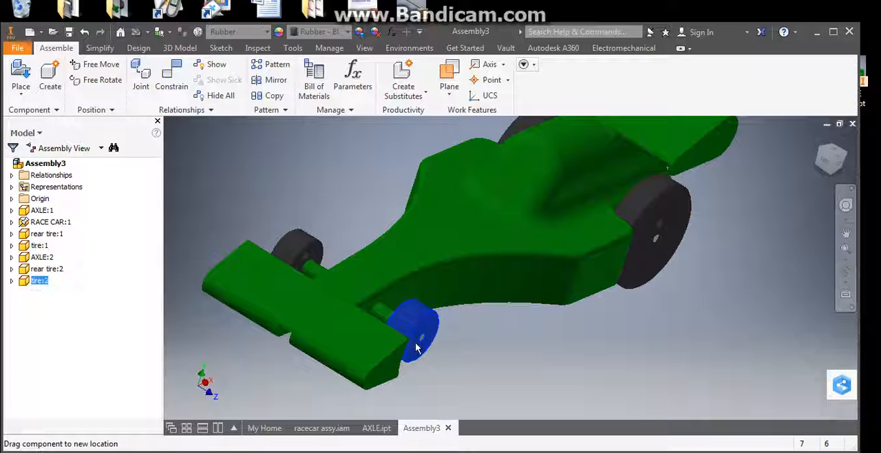
{"action": "left_click_drag", "start_coordinate": [426, 335], "coordinate": [429, 334]}
{"action": "scroll", "coordinate": [596, 296], "scroll_direction": "up", "scroll_amount": 3}
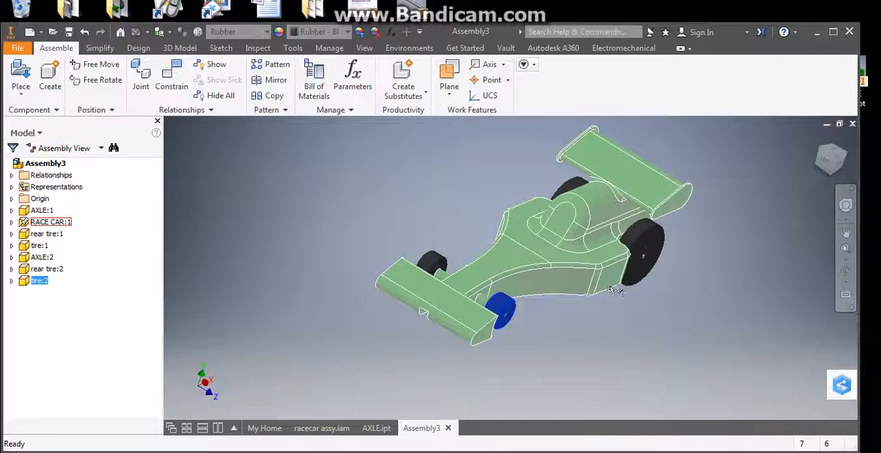